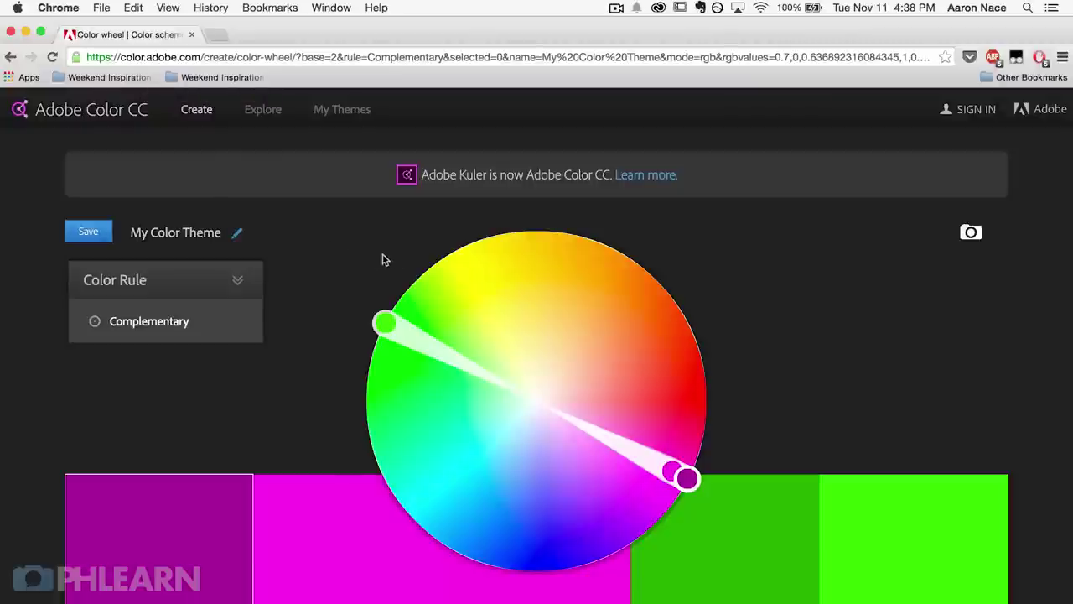
Choose the Complementary color rule and rotate the handles around the color wheel to compare different opposite color pairs.
{"action": "left_click", "coordinate": [237, 282]}
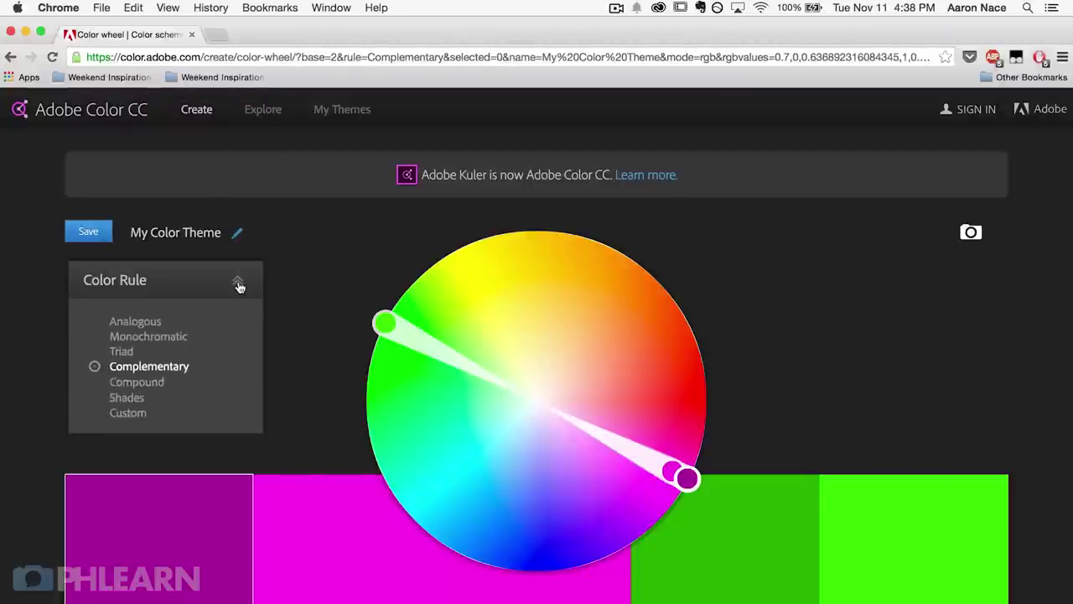
{"action": "left_click", "coordinate": [152, 374]}
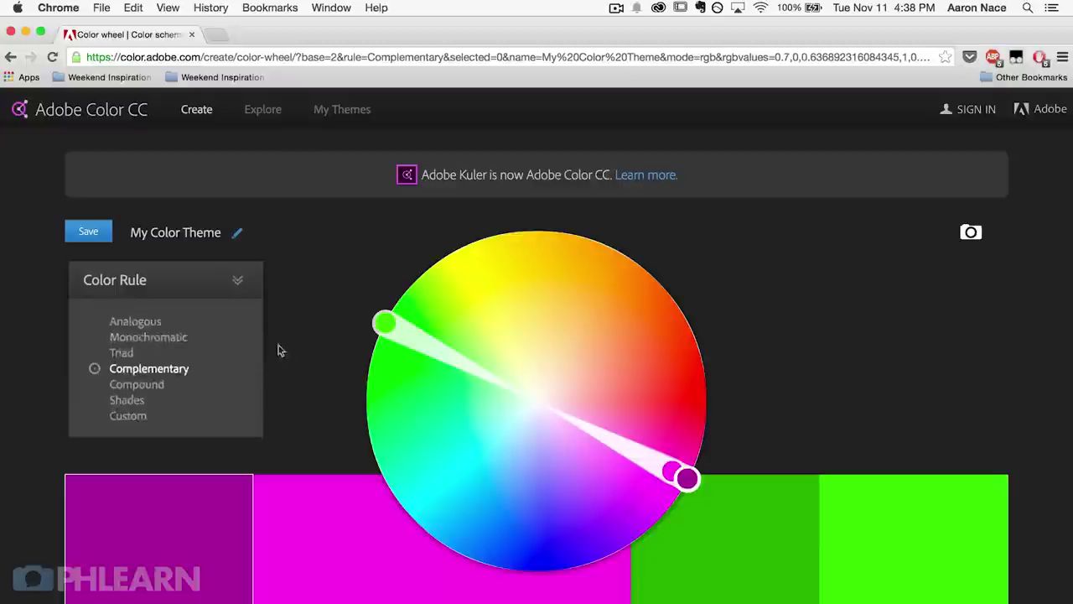
{"action": "left_click_drag", "start_coordinate": [385, 323], "coordinate": [411, 324]}
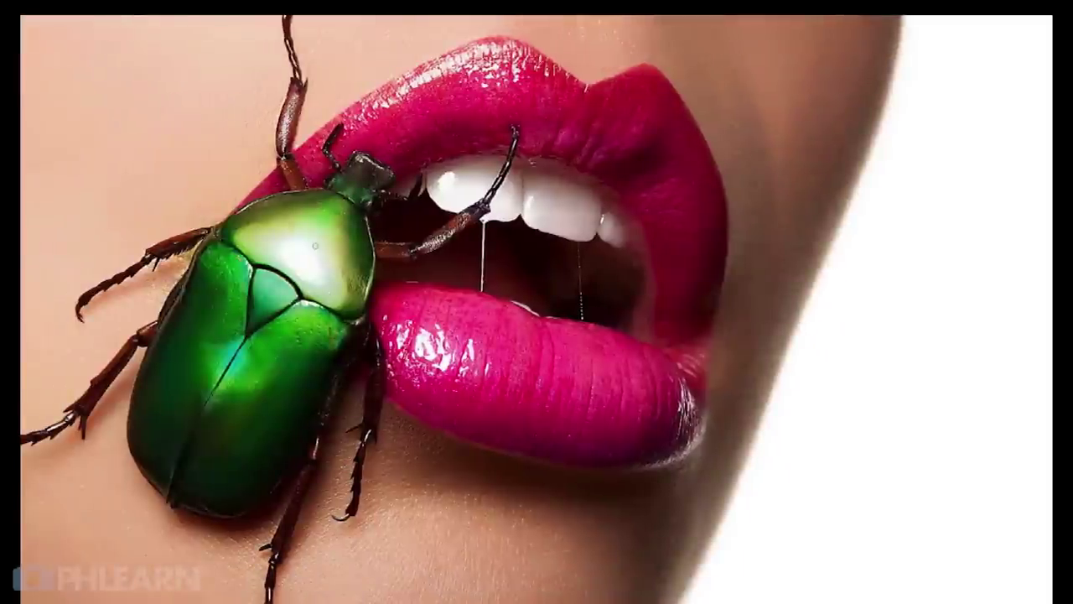
{"action": "key", "text": "ctrl+Right"}
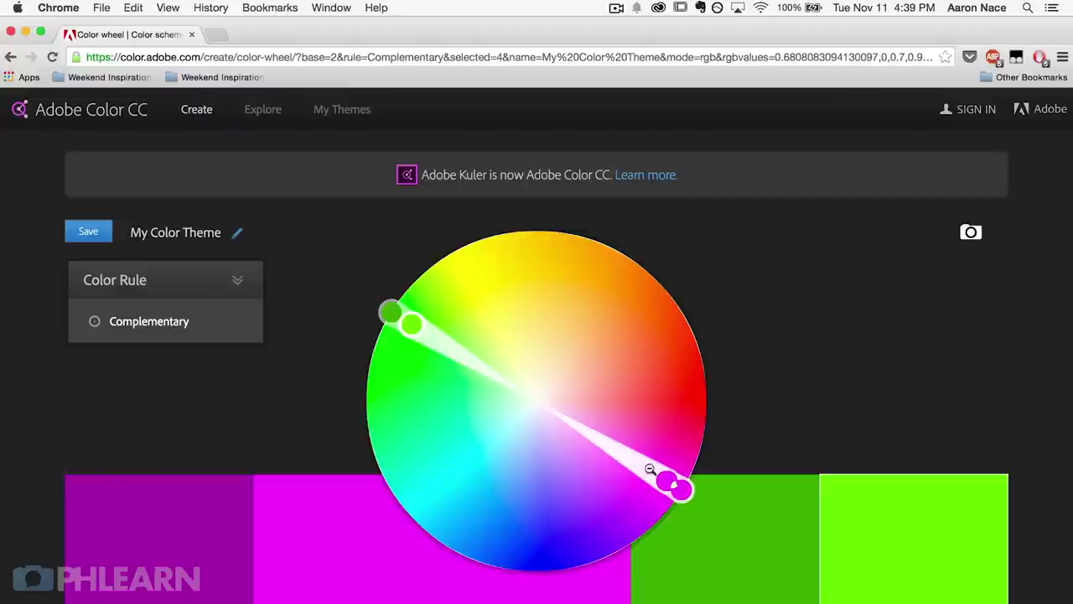
{"action": "left_click_drag", "start_coordinate": [662, 480], "coordinate": [526, 252]}
{"action": "left_click_drag", "start_coordinate": [546, 549], "coordinate": [698, 408]}
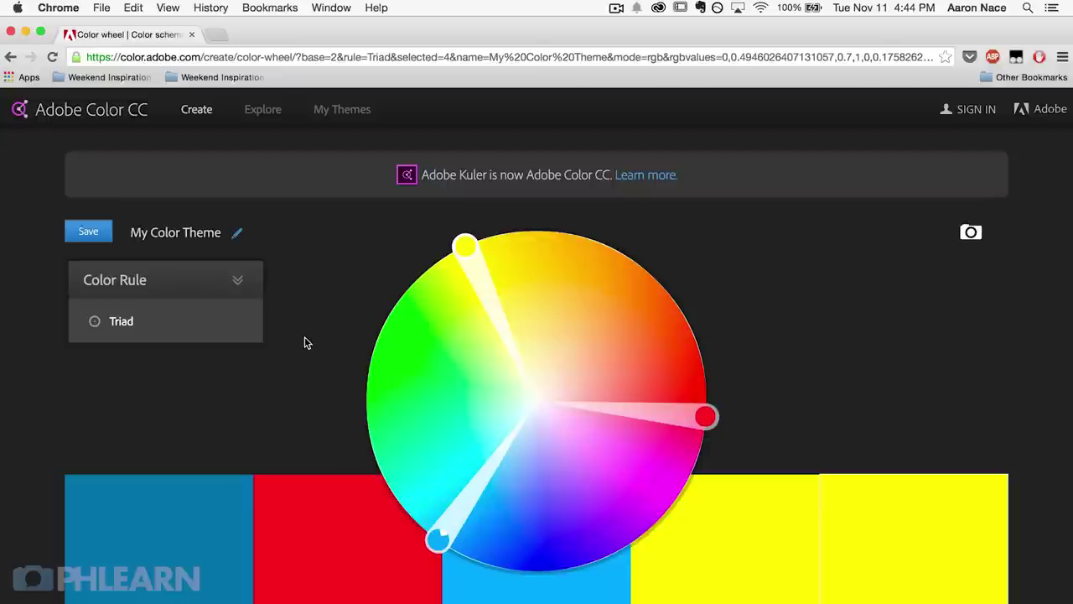
Rotate the Triad handles on the color wheel to fine-tune a scheme of blue, red and yellow.
{"action": "mouse_move", "coordinate": [189, 325]}
{"action": "left_click_drag", "start_coordinate": [436, 538], "coordinate": [465, 554]}
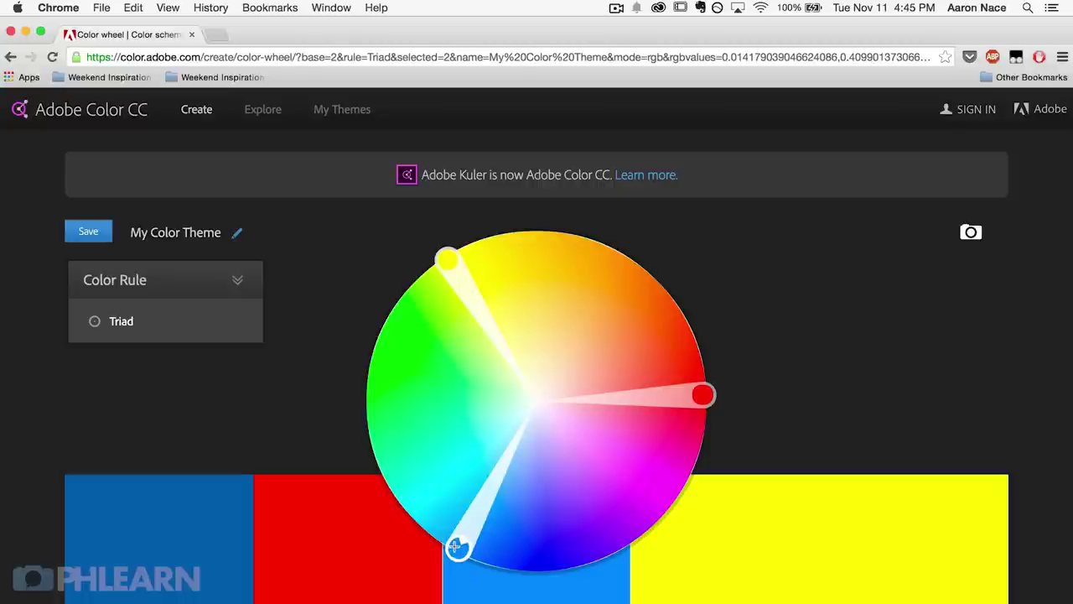
{"action": "left_click_drag", "start_coordinate": [456, 547], "coordinate": [445, 543]}
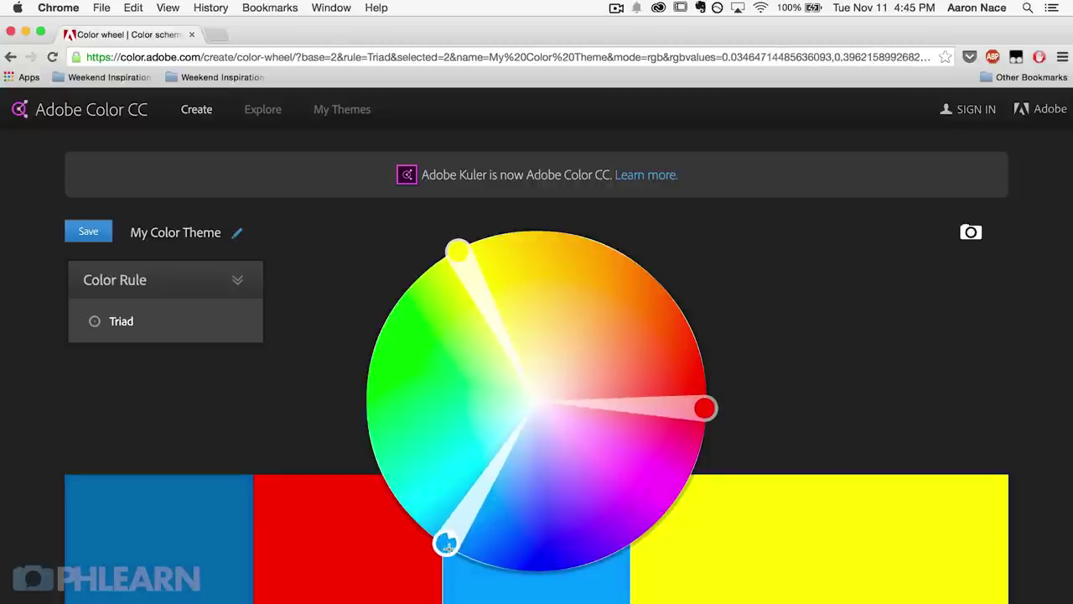
{"action": "mouse_move", "coordinate": [457, 251]}
{"action": "left_mouse_down"}
{"action": "mouse_move", "coordinate": [411, 282]}
{"action": "mouse_move", "coordinate": [457, 251]}
{"action": "left_mouse_up"}
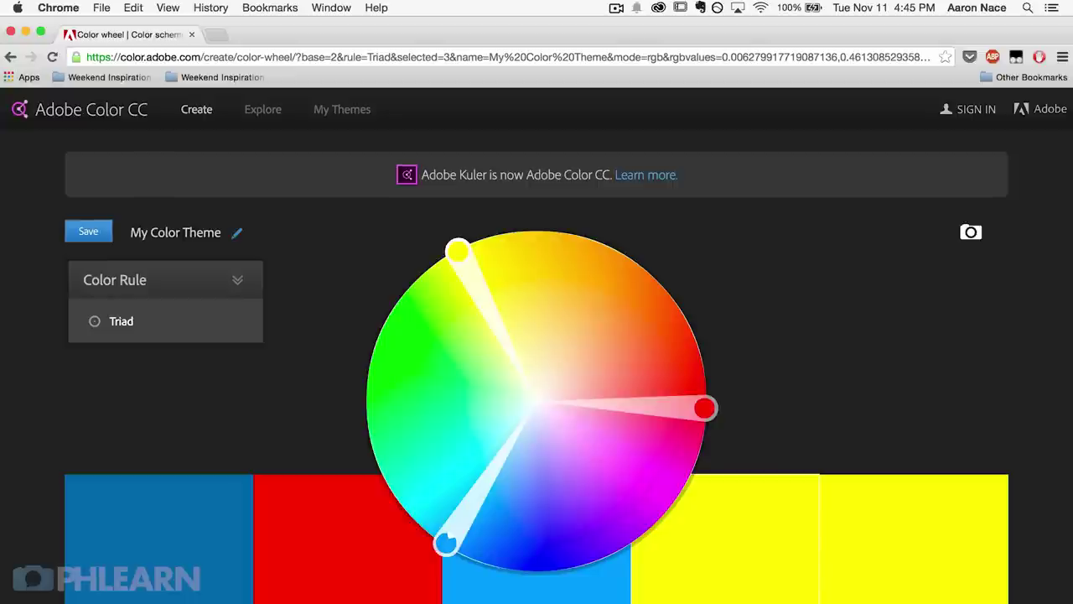
{"action": "left_click_drag", "start_coordinate": [709, 412], "coordinate": [706, 415]}
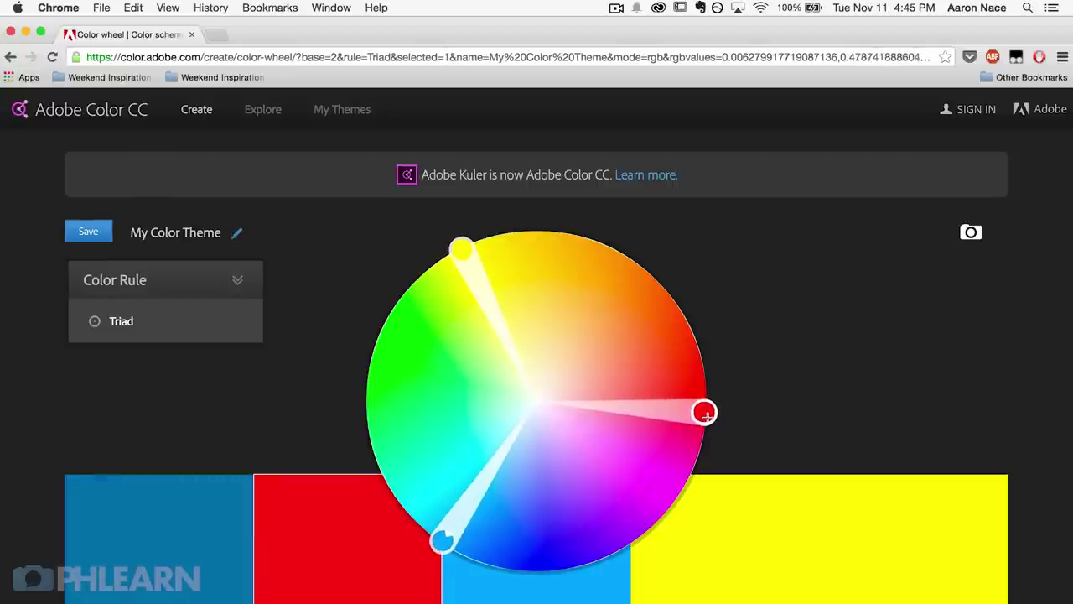
Capture a screenshot of the page area showing the triad color wheel and its swatches.
{"action": "scroll", "coordinate": [775, 392], "scroll_direction": "down", "scroll_amount": 3}
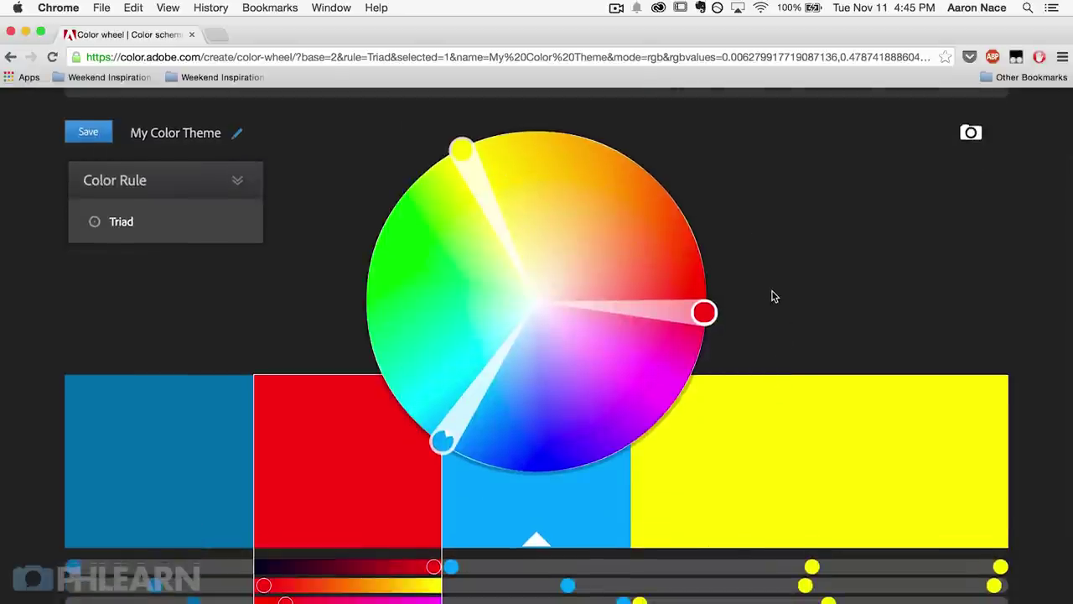
{"action": "scroll", "coordinate": [773, 296], "scroll_direction": "up", "scroll_amount": 1}
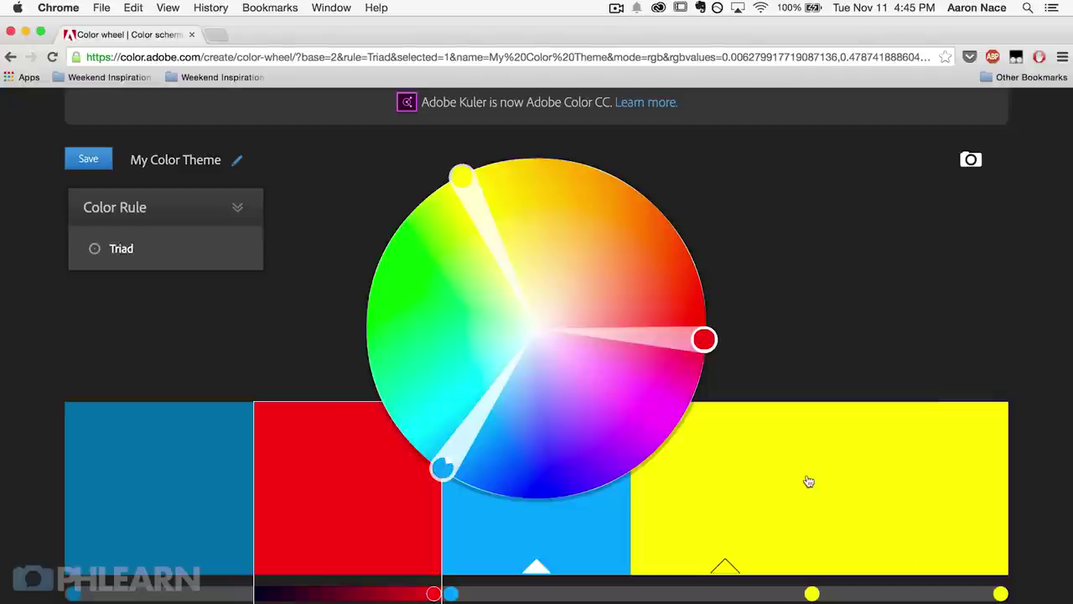
{"action": "left_click_drag", "start_coordinate": [47, 140], "coordinate": [1042, 602]}
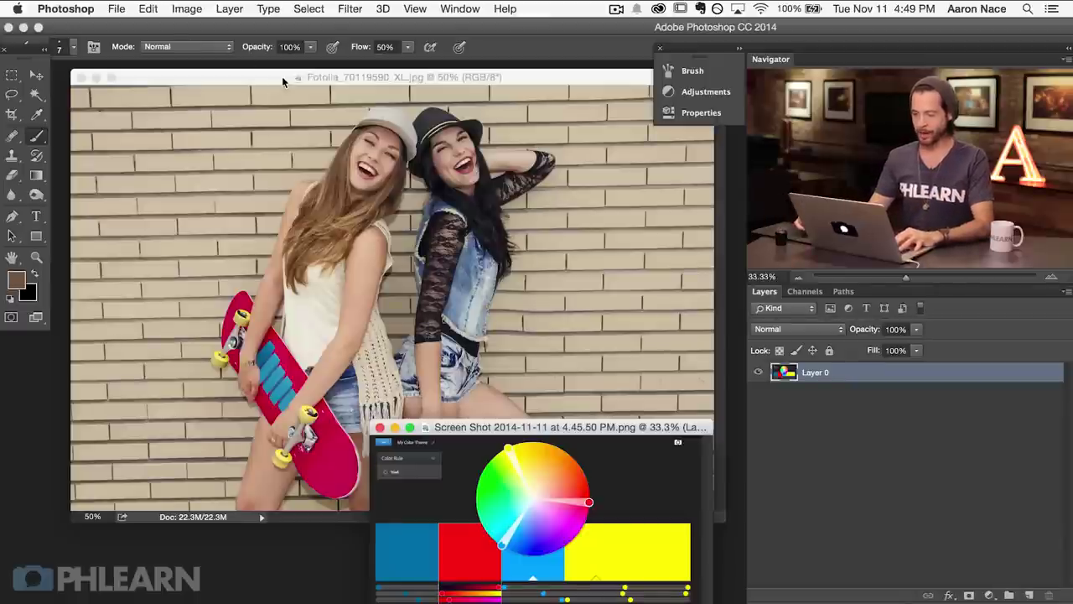
In Photoshop, bring the color wheel screenshot into the skateboard photo as a new layer, accepting the profile conversion, and view the photo full screen.
{"action": "left_click", "coordinate": [277, 81]}
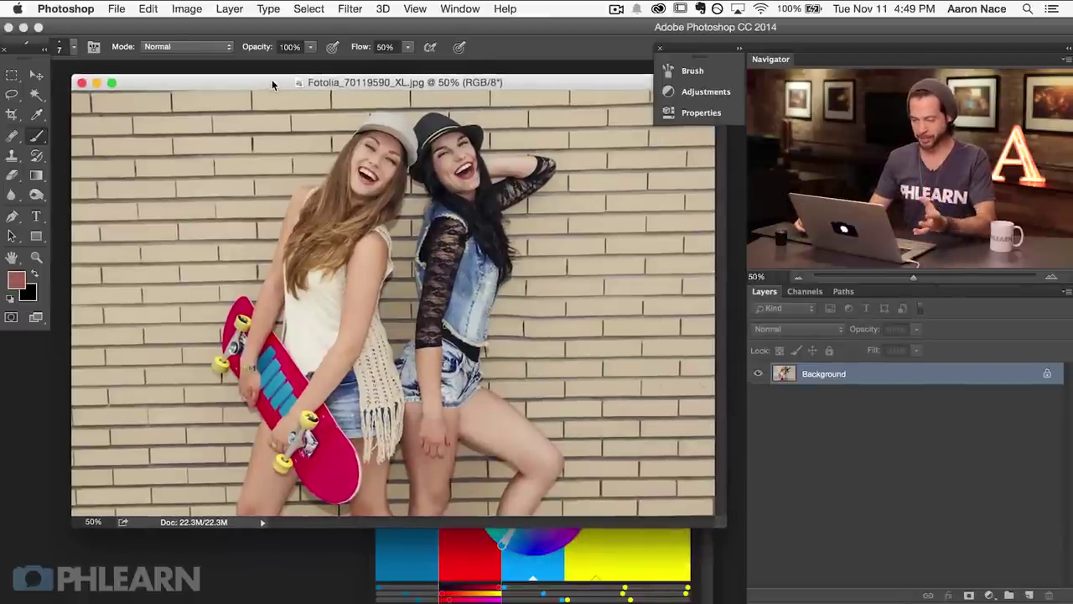
{"action": "left_click_drag", "start_coordinate": [271, 84], "coordinate": [260, 84]}
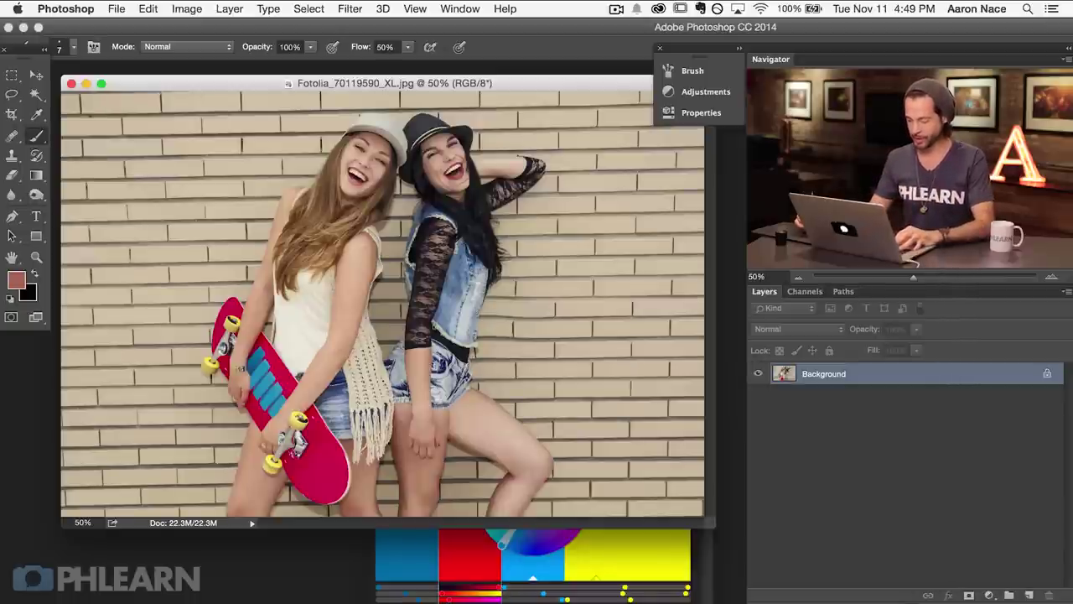
{"action": "left_click", "coordinate": [499, 570]}
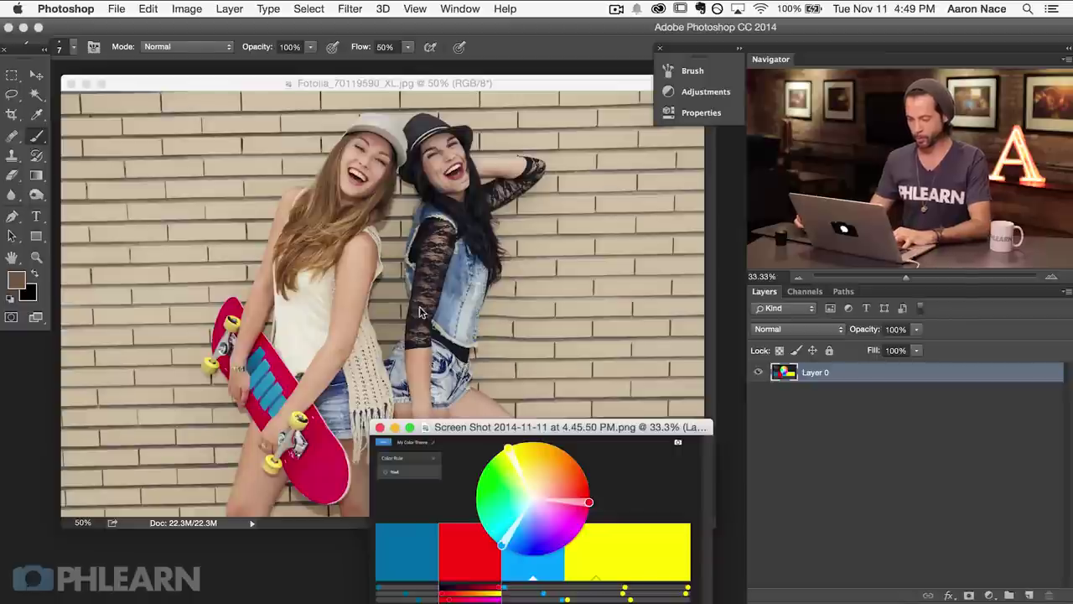
{"action": "key", "text": "v"}
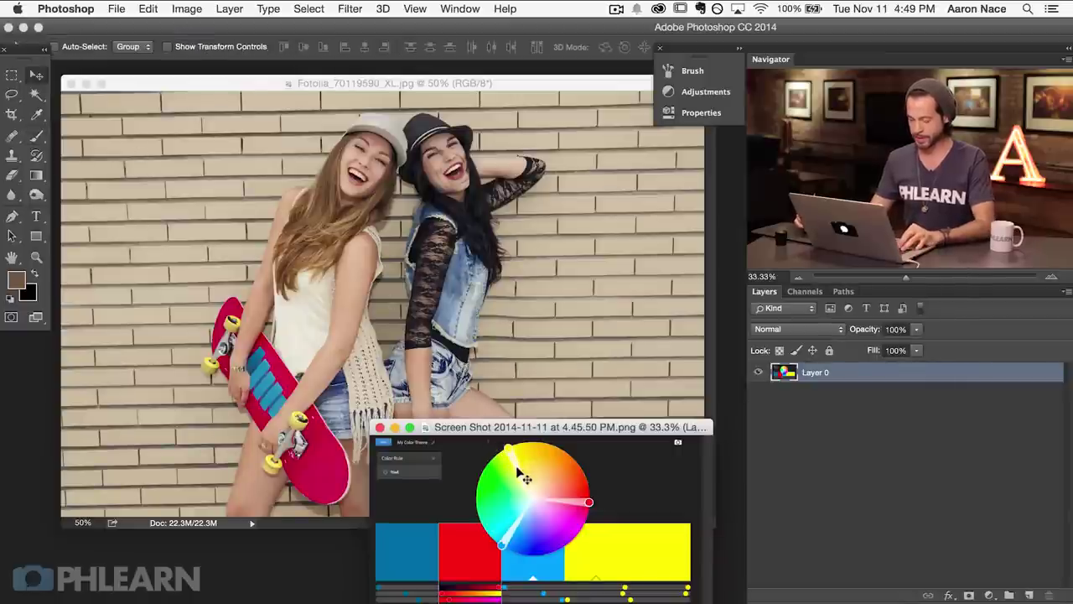
{"action": "key", "text": "super+v"}
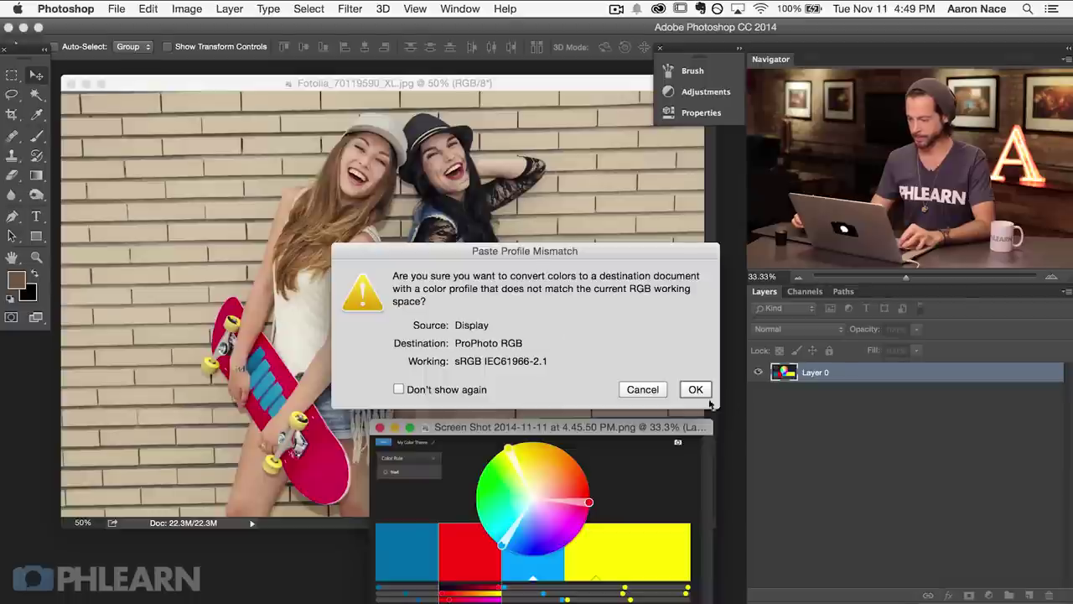
{"action": "left_click", "coordinate": [703, 394]}
{"action": "left_click_drag", "start_coordinate": [478, 336], "coordinate": [494, 303]}
{"action": "key", "text": "f"}
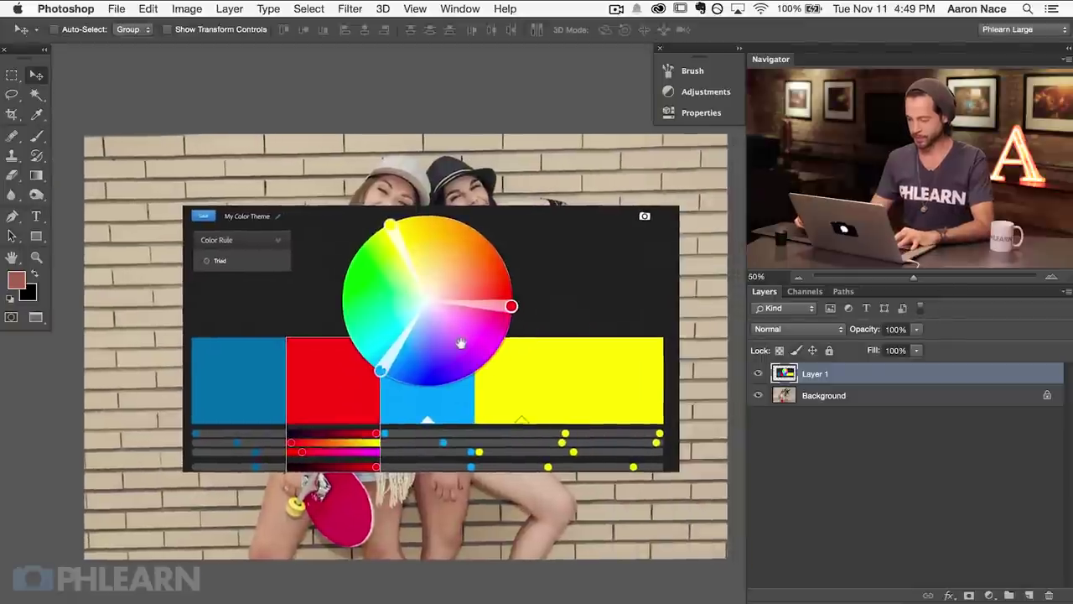
Scale the color wheel layer down to about a third and place it on the brick wall beside the dark-haired woman.
{"action": "key", "text": "super+t"}
{"action": "left_click_drag", "start_coordinate": [677, 466], "coordinate": [621, 256]}
{"action": "key", "text": "Return"}
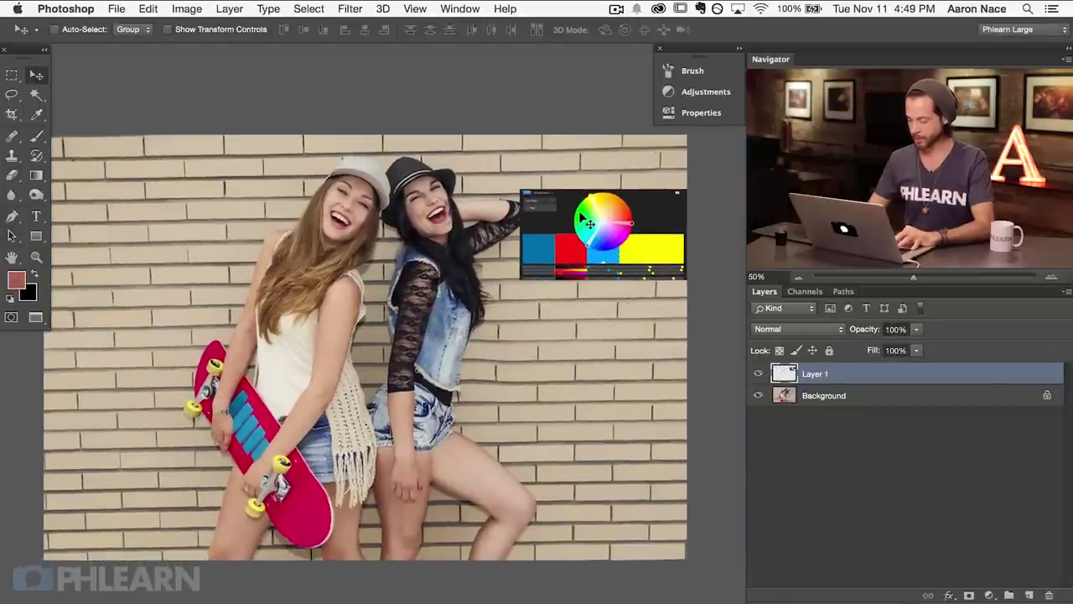
{"action": "key", "text": "super+equal"}
{"action": "left_click_drag", "start_coordinate": [194, 440], "coordinate": [225, 436]}
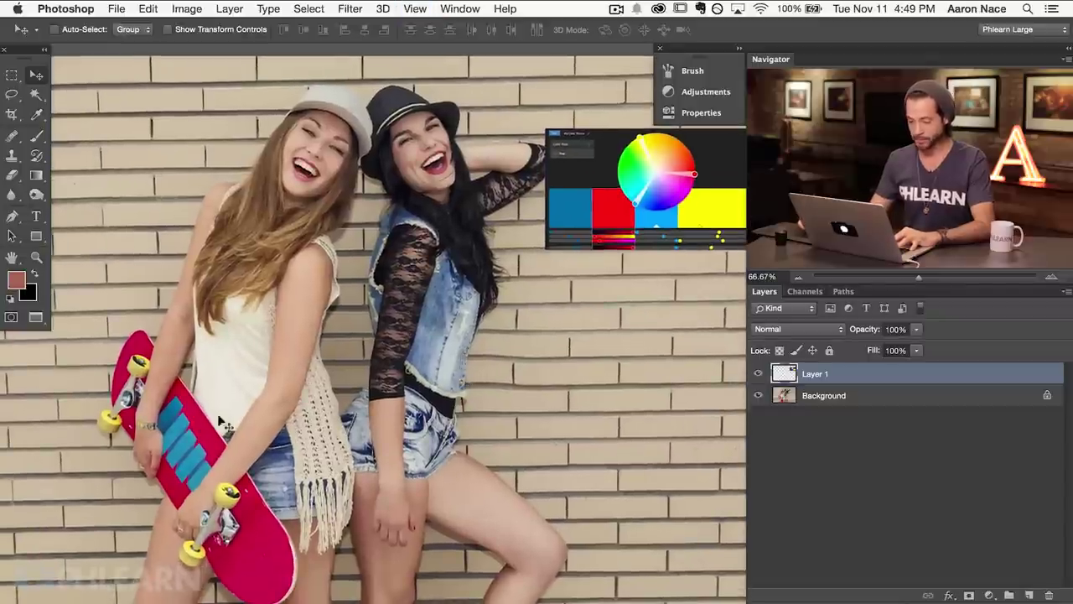
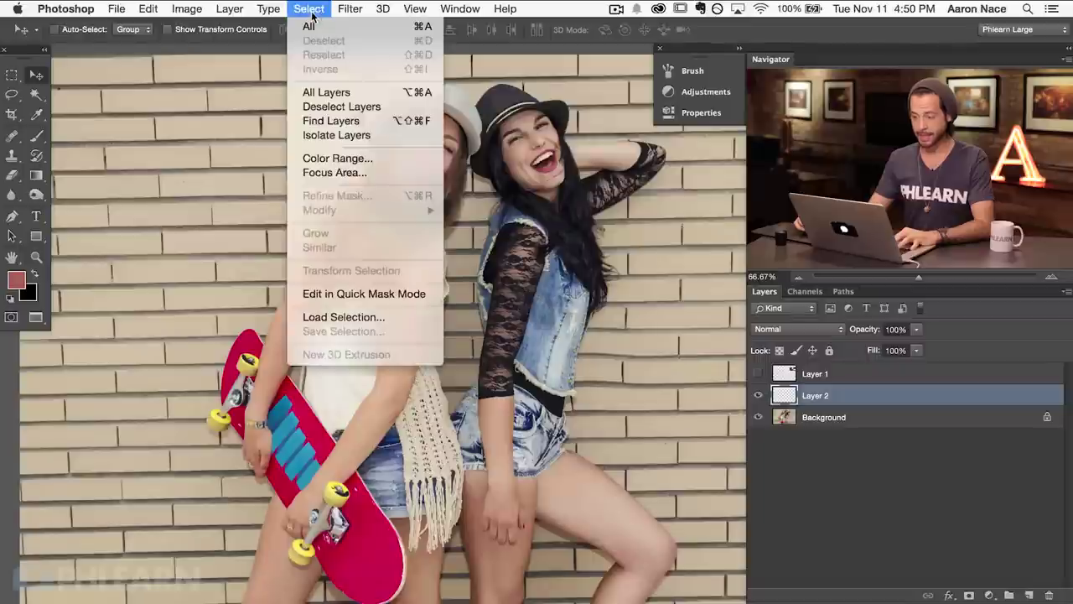
Start a Color Range selection, sample the skateboard's red and set the selection preview to Grayscale.
{"action": "left_click", "coordinate": [342, 159]}
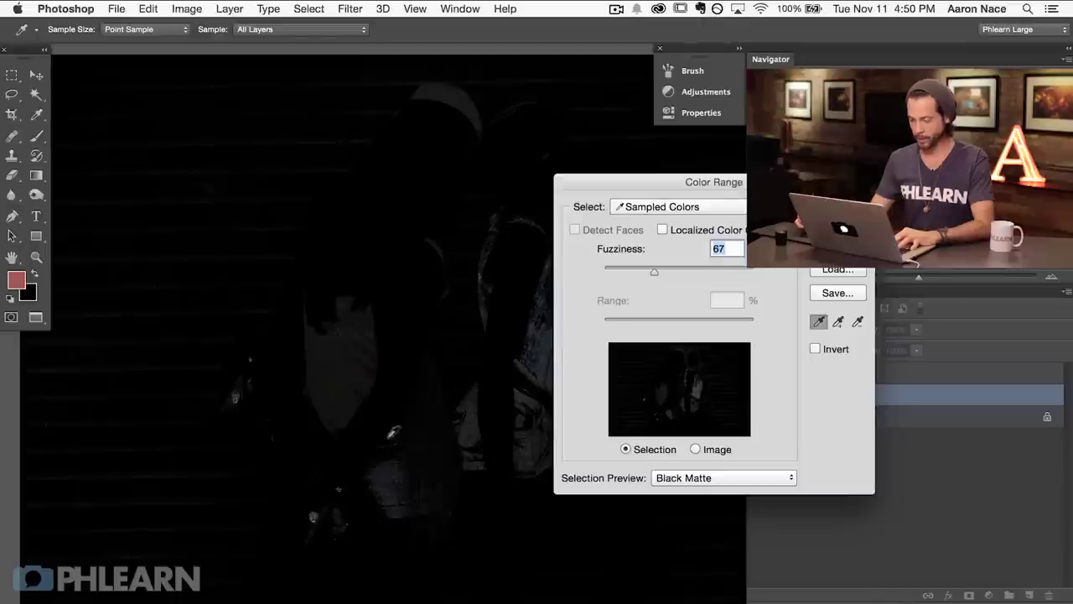
{"action": "left_click", "coordinate": [388, 530]}
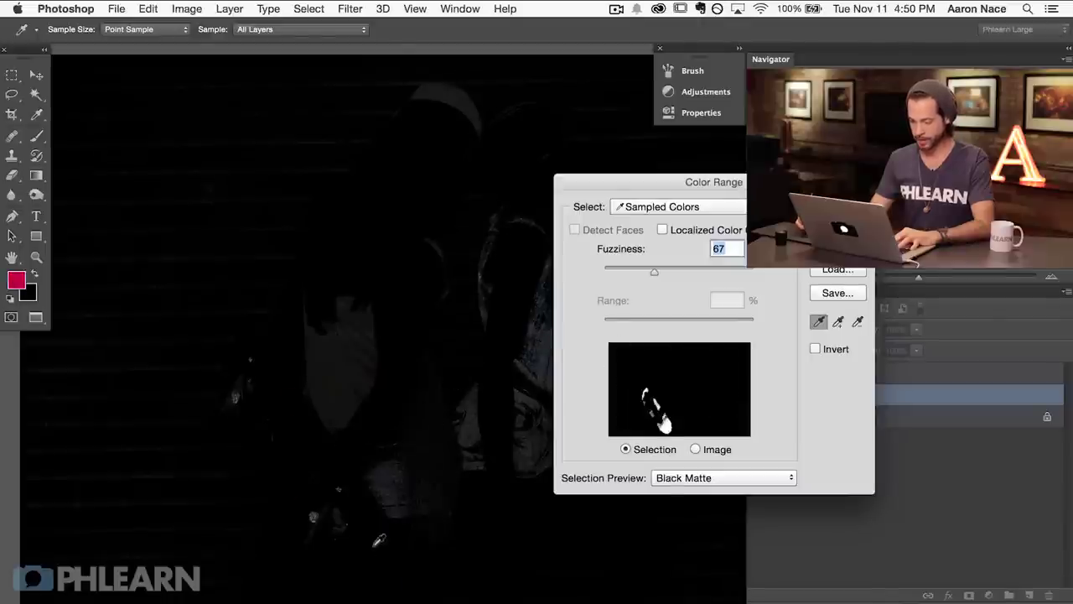
{"action": "left_click", "coordinate": [372, 532]}
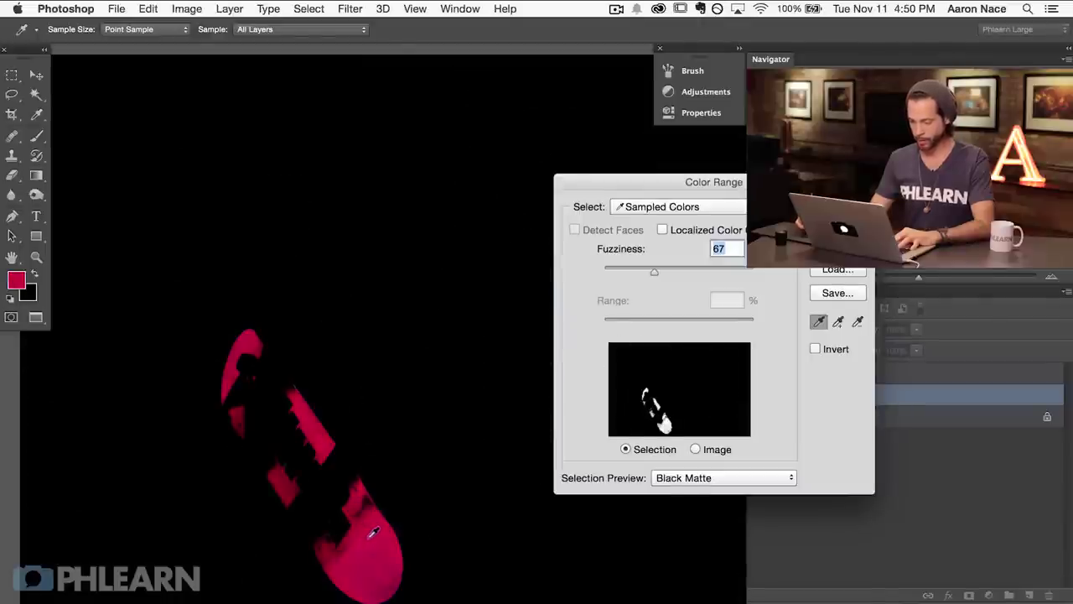
{"action": "left_click", "coordinate": [685, 487]}
{"action": "left_click", "coordinate": [691, 462]}
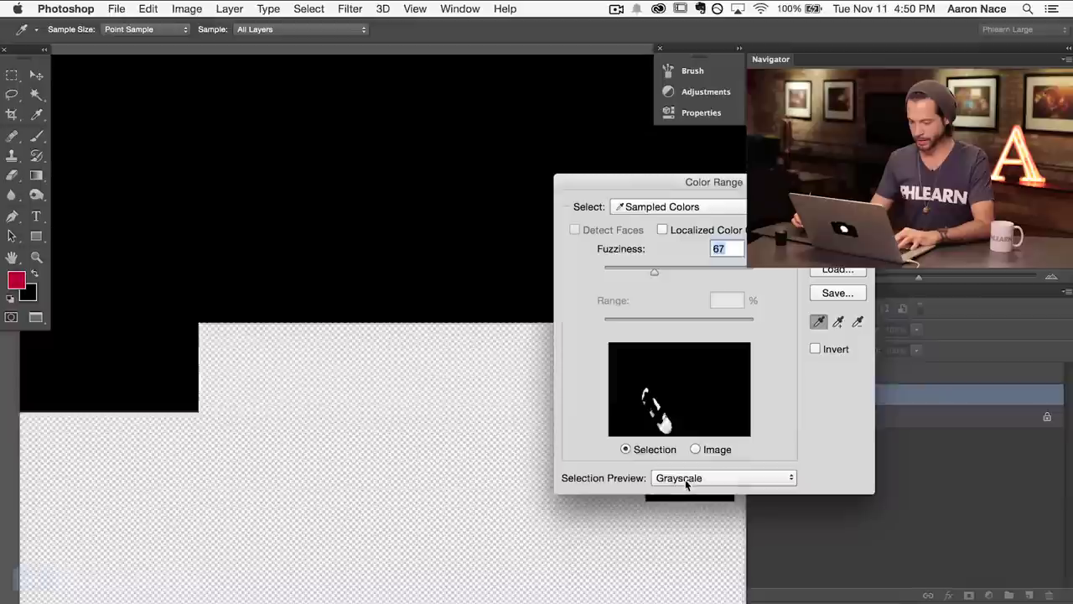
{"action": "left_click", "coordinate": [377, 553]}
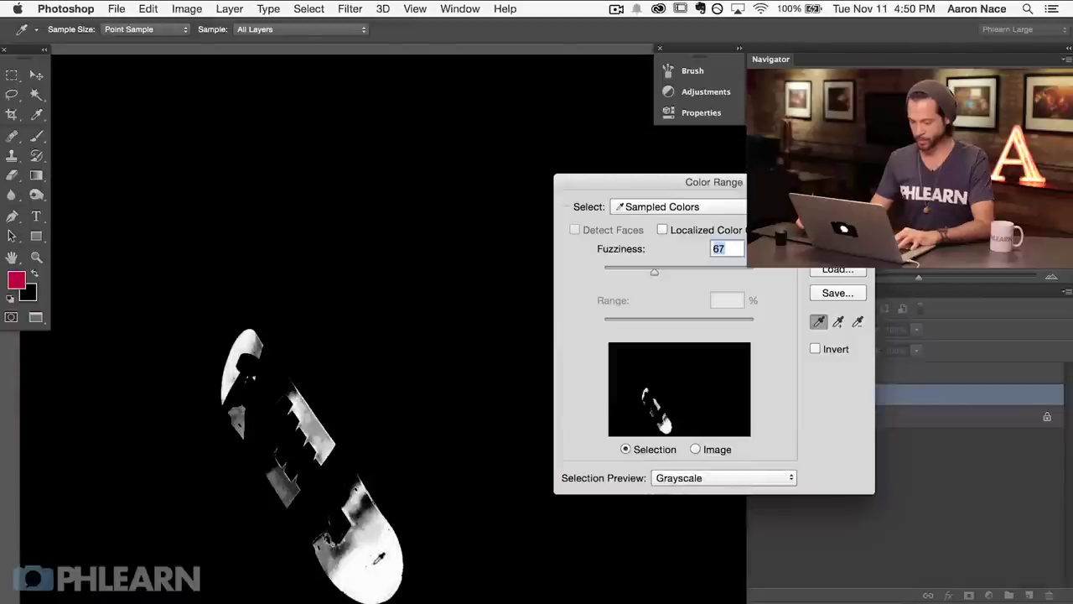
{"action": "left_click", "coordinate": [374, 546]}
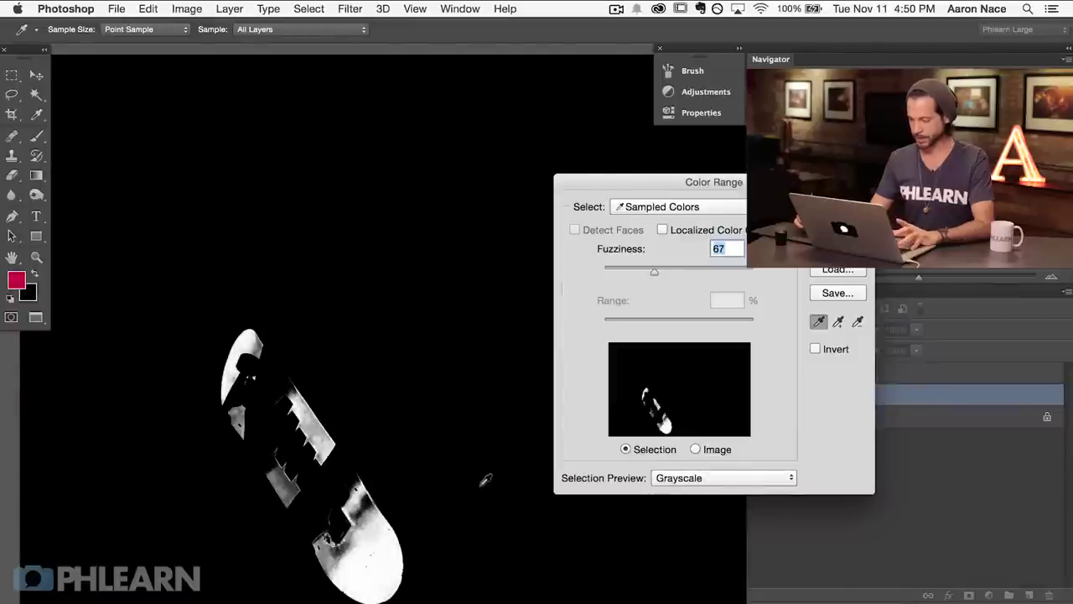
Add more of the skateboard's red tones to the Color Range sample and apply the selection.
{"action": "left_click_drag", "start_coordinate": [687, 185], "coordinate": [535, 190]}
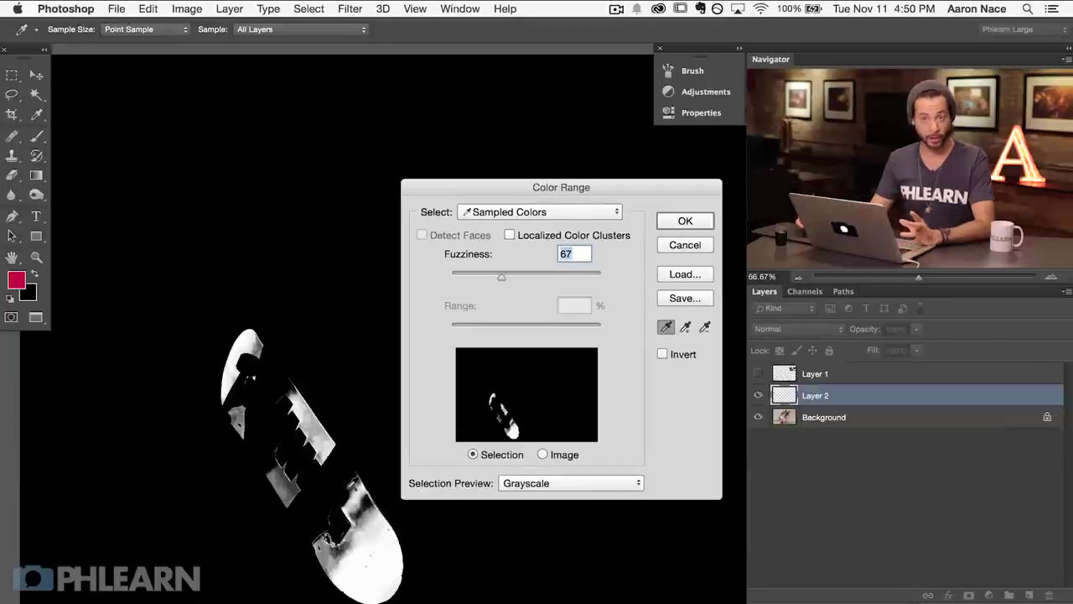
{"action": "left_click", "coordinate": [686, 327]}
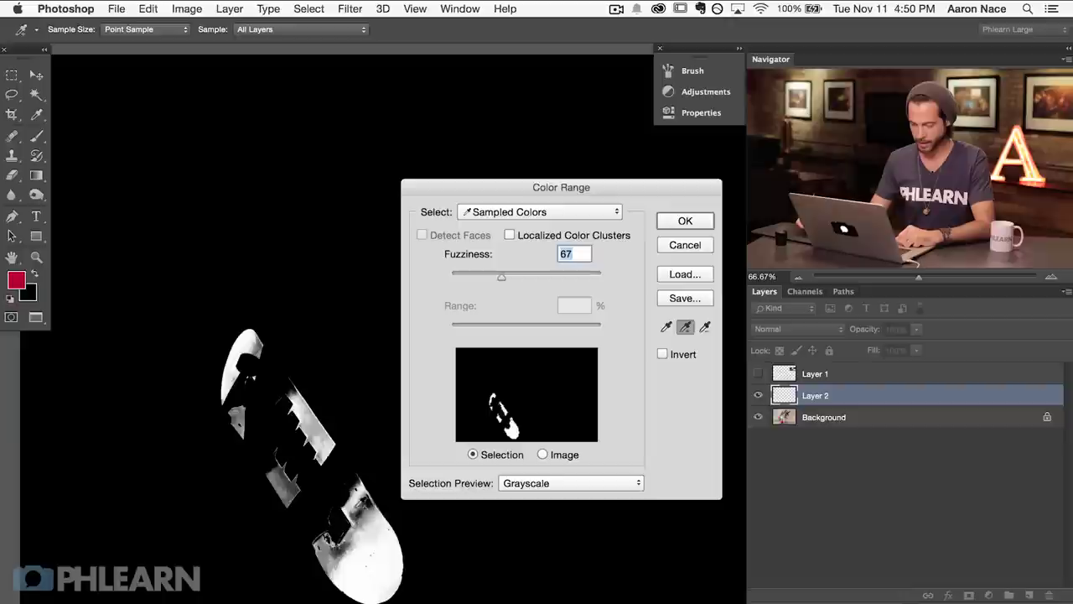
{"action": "left_click", "coordinate": [370, 506]}
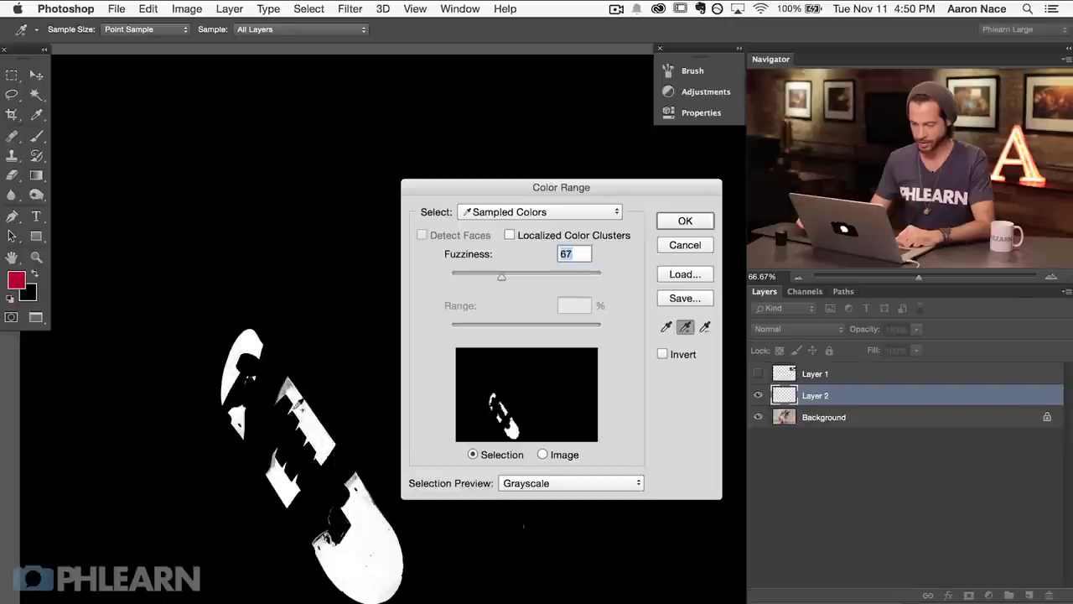
{"action": "left_click", "coordinate": [284, 388]}
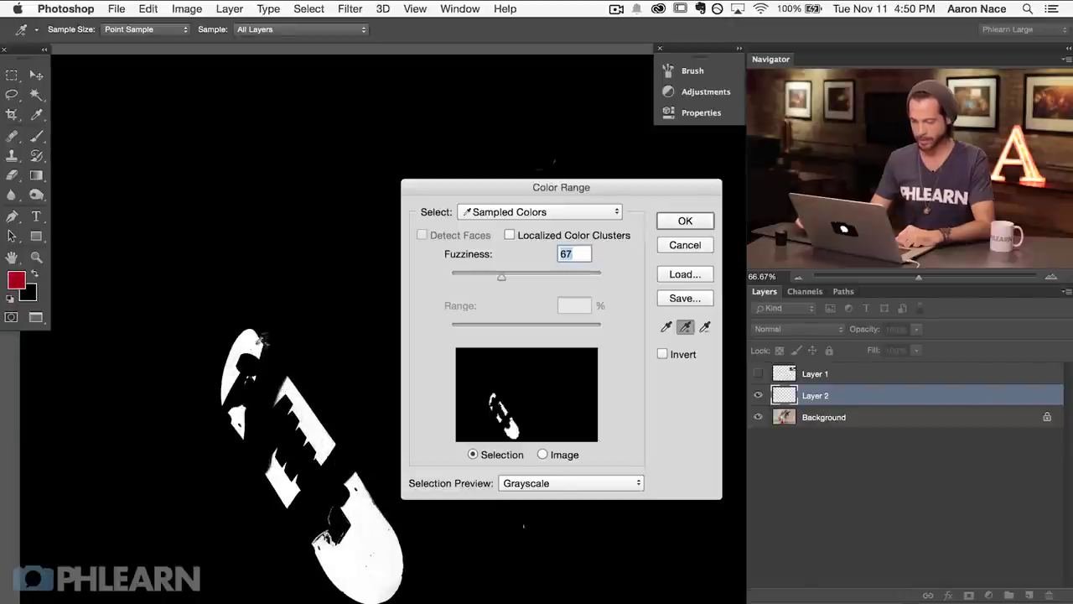
{"action": "left_click_drag", "start_coordinate": [522, 195], "coordinate": [419, 195]}
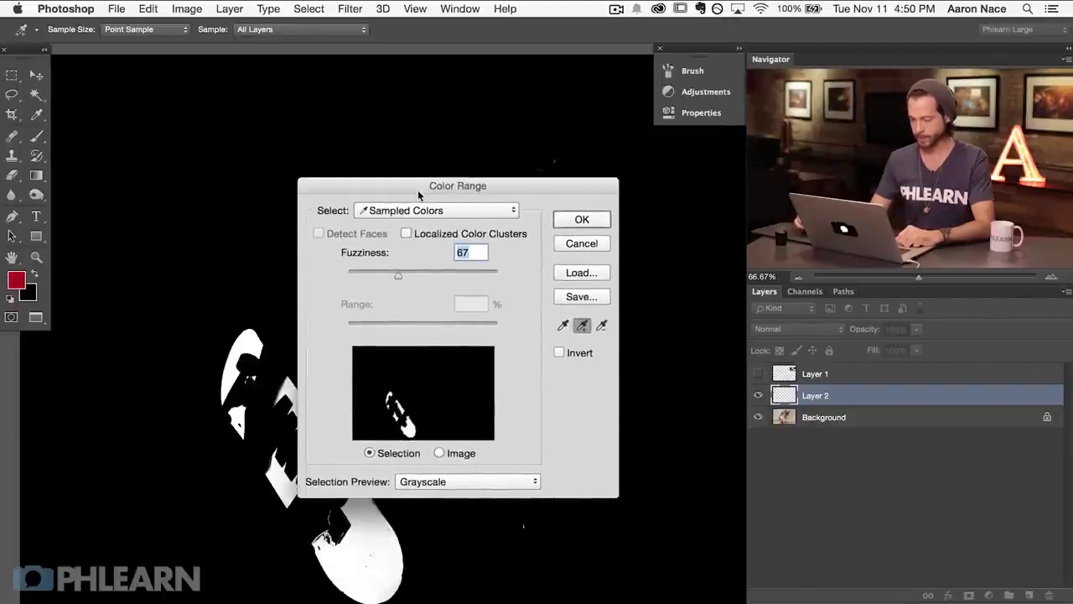
{"action": "left_click", "coordinate": [580, 220]}
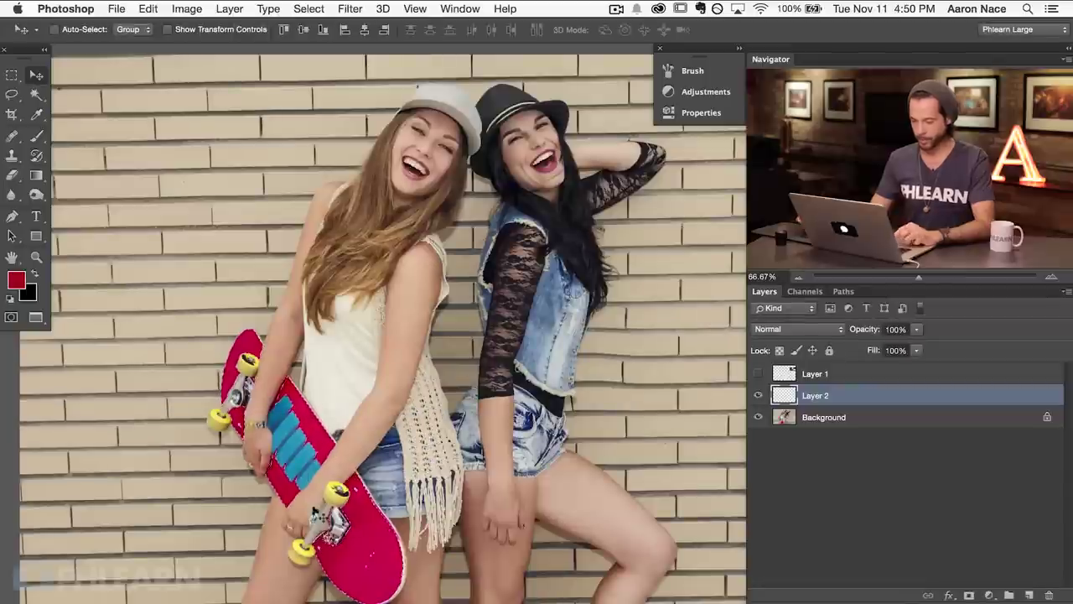
Inspect the selection edges on the red skateboard up close, around the blue stripes and the wheels.
{"action": "key", "text": "super+plus"}
{"action": "key", "text": "super+plus"}
{"action": "left_click_drag", "start_coordinate": [279, 516], "coordinate": [431, 349]}
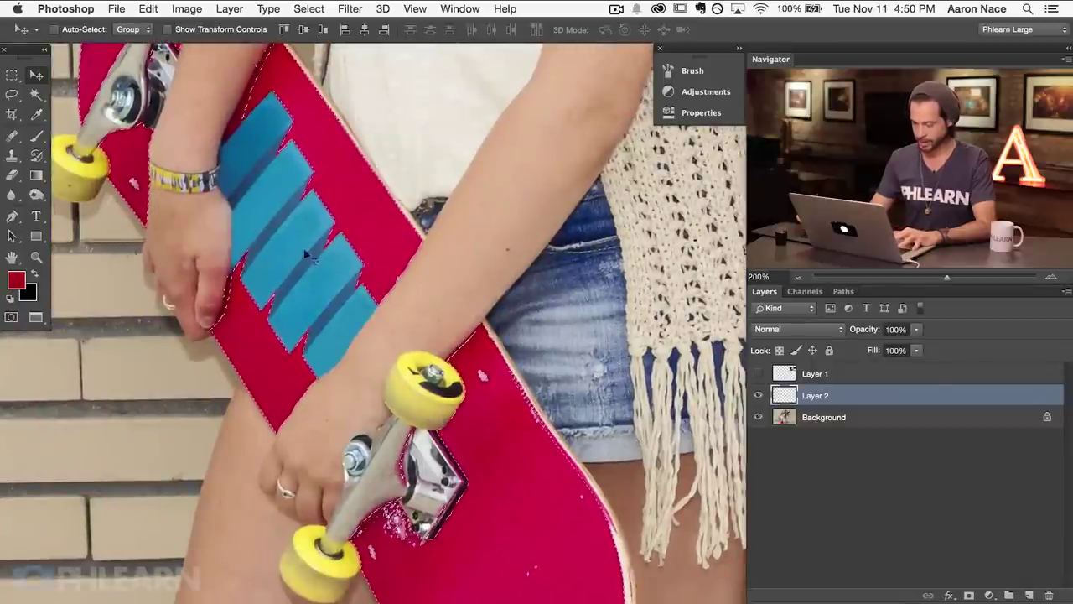
{"action": "key", "text": "super+minus"}
{"action": "key", "text": "super+minus"}
{"action": "left_click_drag", "start_coordinate": [560, 352], "coordinate": [406, 335]}
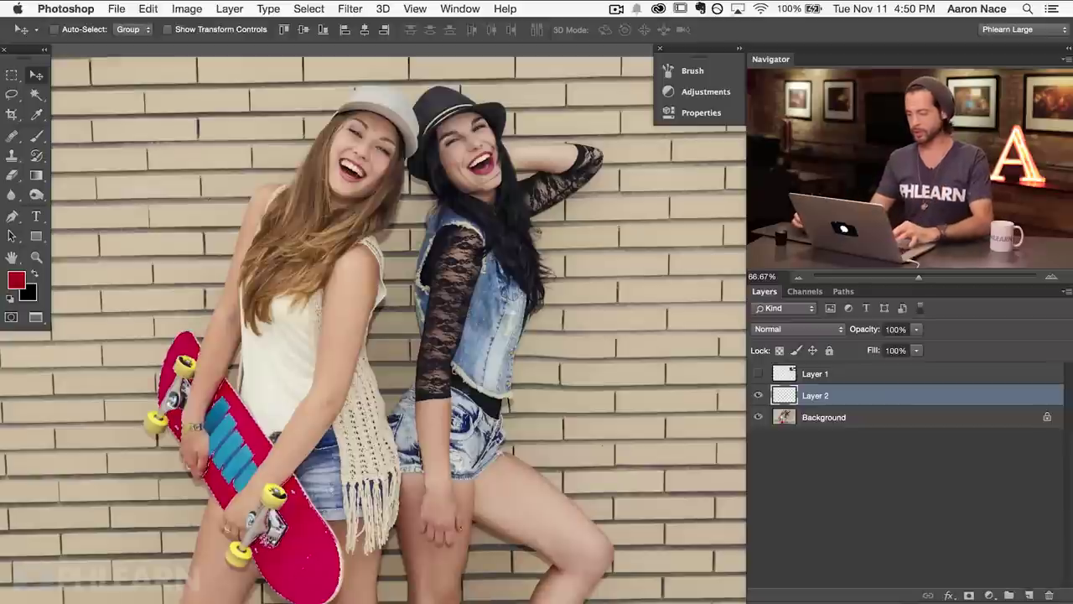
Show the color wheel layer, sample its red swatch as the foreground color, and hide the wheel again with Layer 2 kept visible.
{"action": "left_click", "coordinate": [755, 374]}
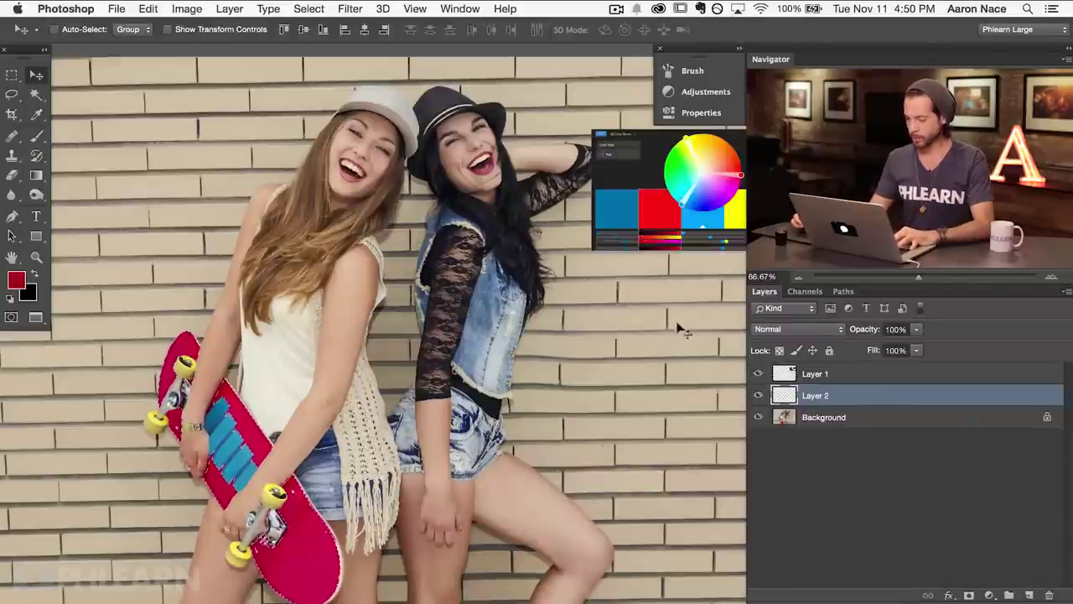
{"action": "scroll", "coordinate": [637, 340], "scroll_direction": "right", "scroll_amount": 5}
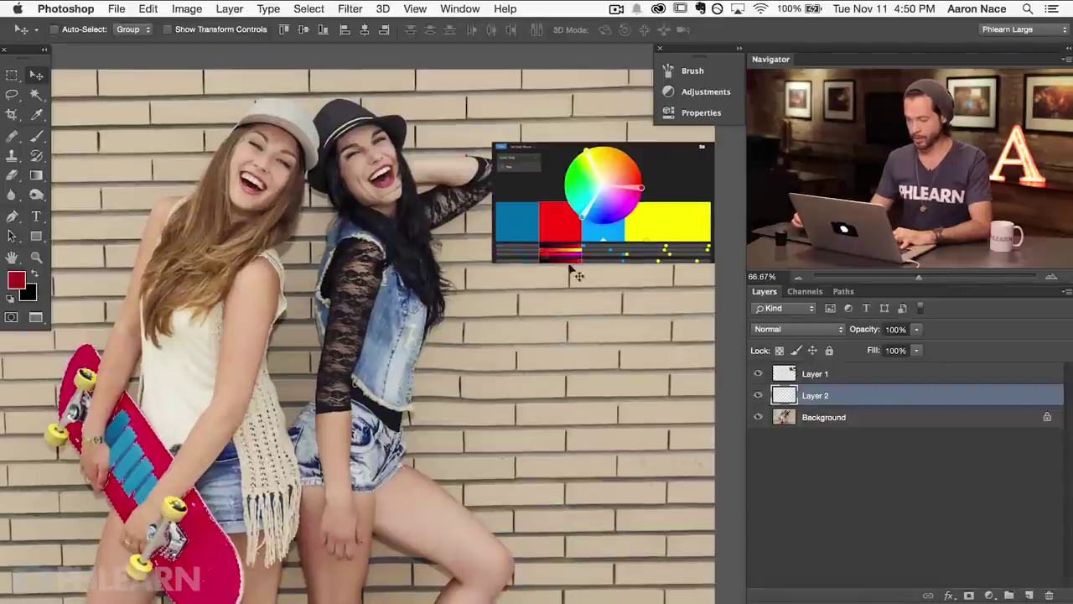
{"action": "left_click", "coordinate": [38, 117]}
{"action": "key", "text": "b"}
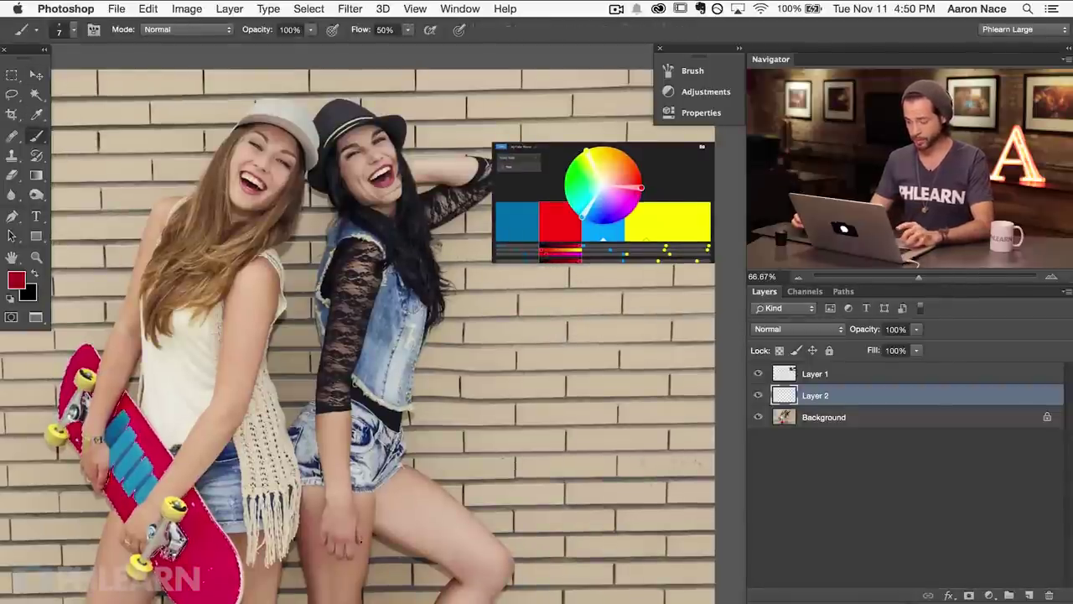
{"action": "left_click", "coordinate": [555, 221], "text": "alt"}
{"action": "left_click", "coordinate": [557, 224], "text": "alt"}
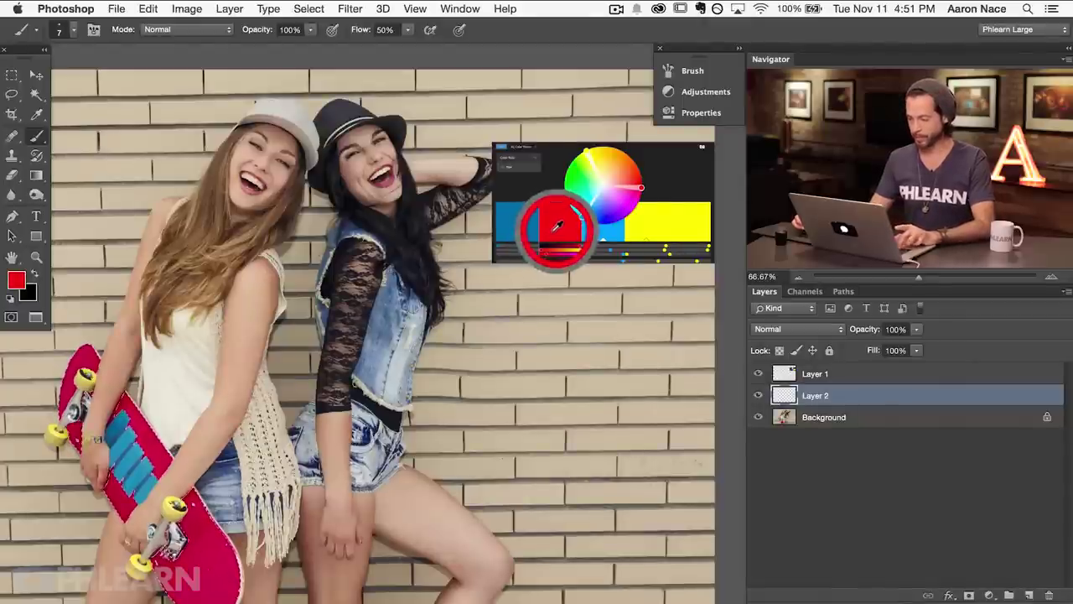
{"action": "left_click", "coordinate": [555, 224], "text": "alt"}
{"action": "left_click", "coordinate": [758, 373]}
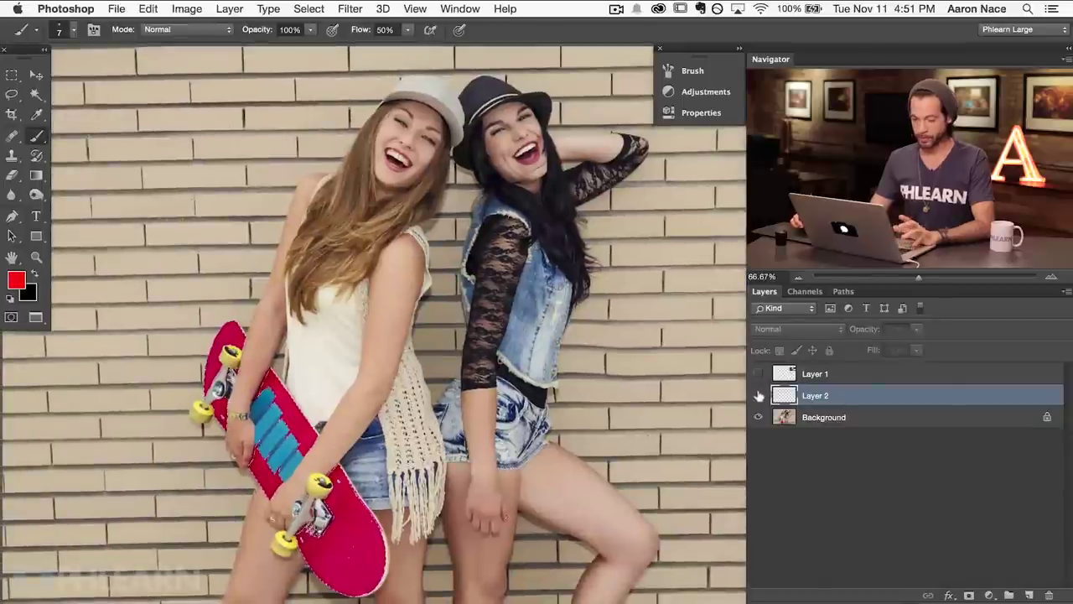
{"action": "left_click", "coordinate": [758, 395]}
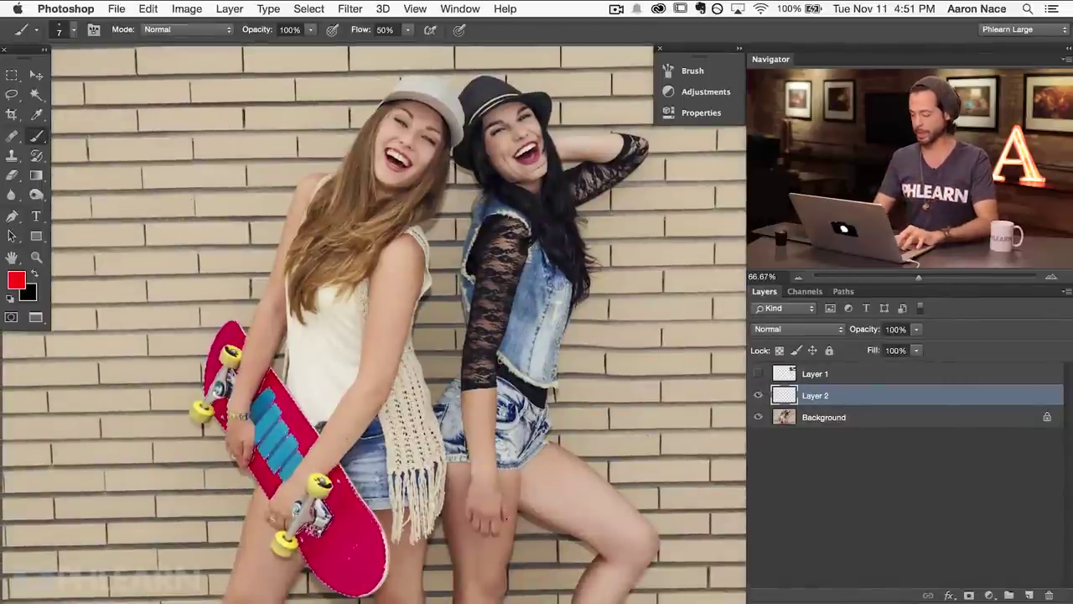
Fill the skateboard selection on Layer 2 with the foreground color at 100% opacity in Normal mode, and deselect.
{"action": "key", "text": "shift+BackSpace"}
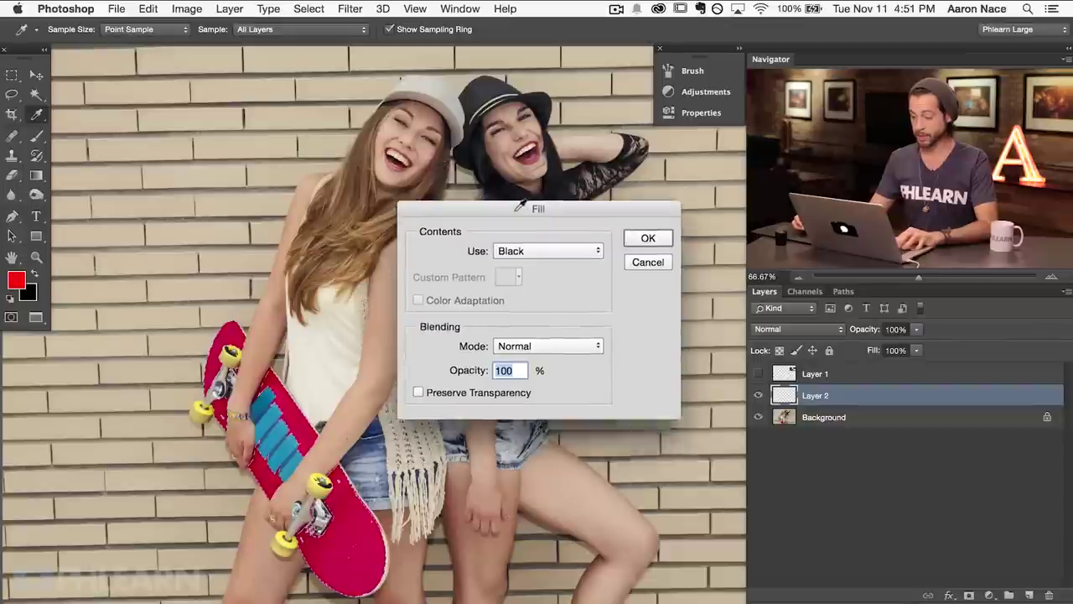
{"action": "left_click", "coordinate": [538, 244]}
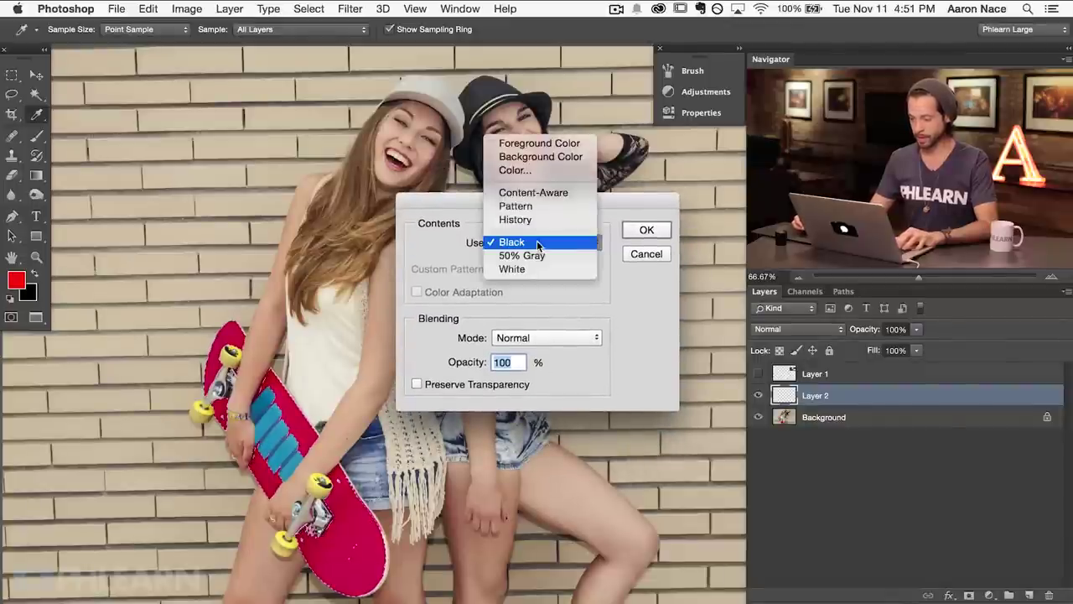
{"action": "left_click", "coordinate": [532, 148]}
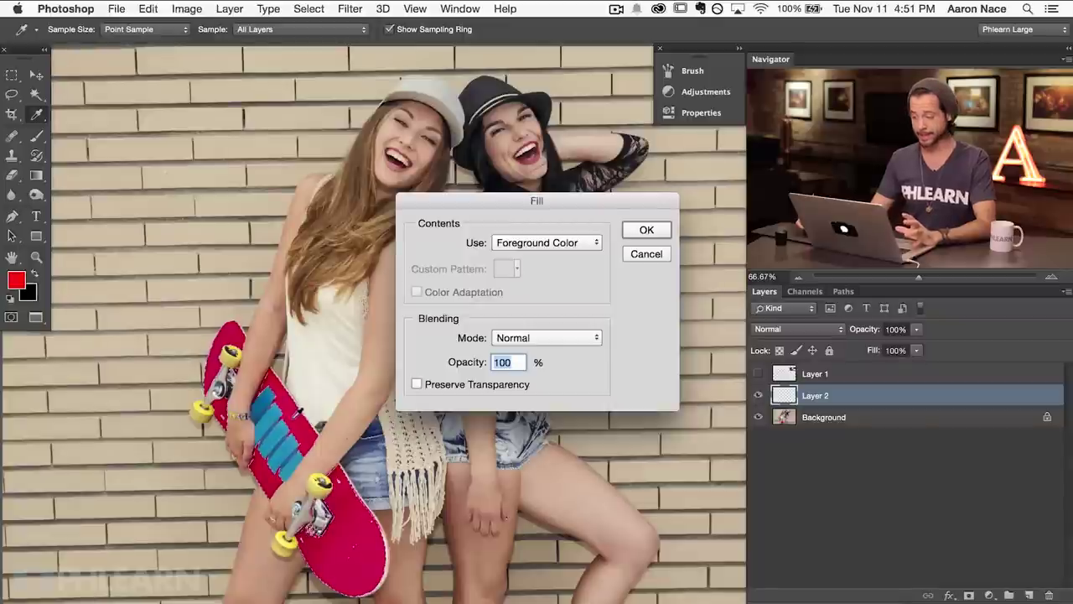
{"action": "left_click", "coordinate": [646, 230]}
{"action": "key", "text": "b"}
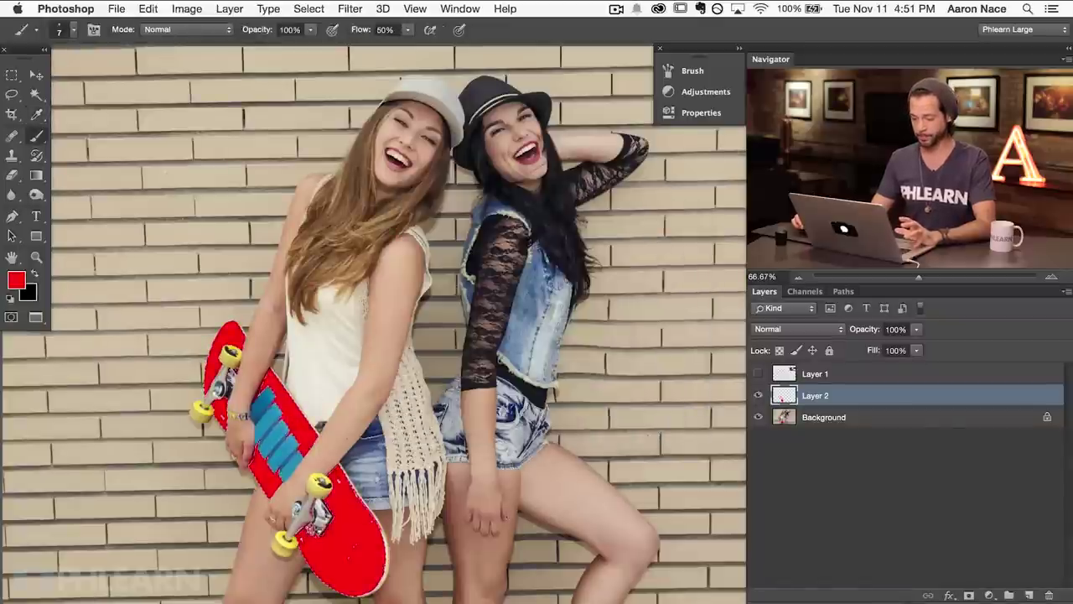
{"action": "key", "text": "super+d"}
Compare the skateboard with and without the red fill by toggling Layer 2's visibility.
{"action": "left_click_drag", "start_coordinate": [365, 474], "coordinate": [403, 430]}
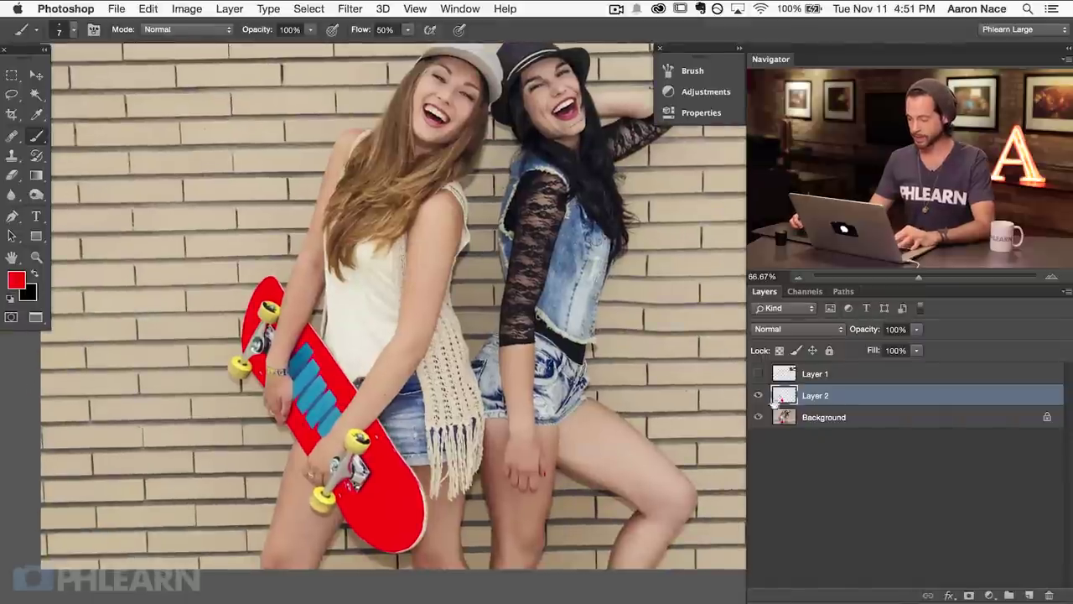
{"action": "left_click", "coordinate": [758, 394]}
{"action": "left_click", "coordinate": [757, 395]}
{"action": "left_click", "coordinate": [757, 395]}
{"action": "left_click", "coordinate": [757, 395]}
{"action": "left_click", "coordinate": [757, 395]}
{"action": "left_click", "coordinate": [757, 395]}
Move the red fill off the skateboard to see it separately, and undo the move.
{"action": "key", "text": "super+plus"}
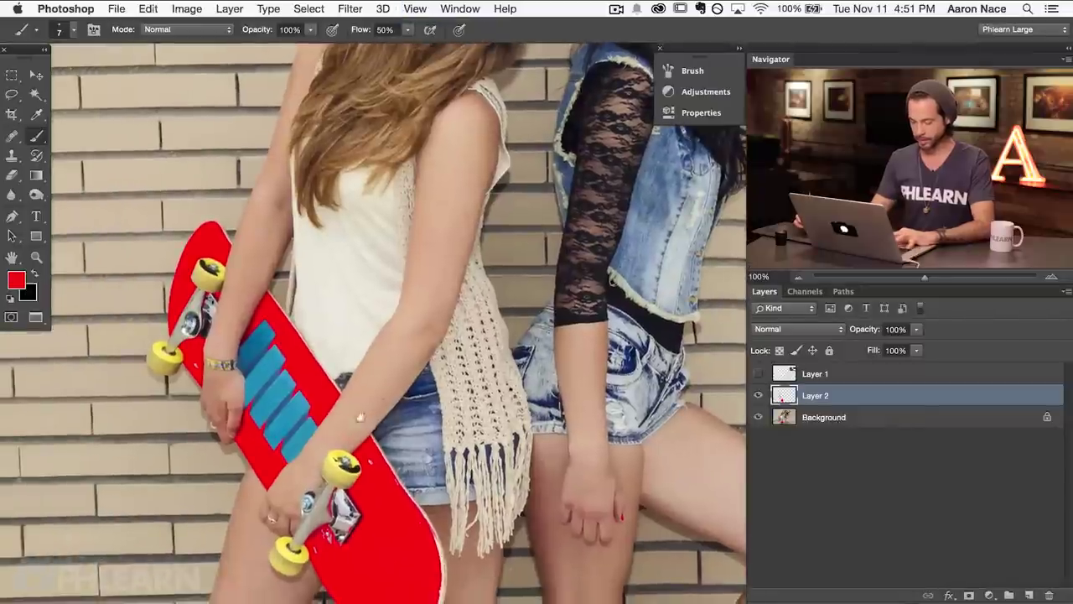
{"action": "key", "text": "v"}
{"action": "left_click_drag", "start_coordinate": [395, 503], "coordinate": [612, 503]}
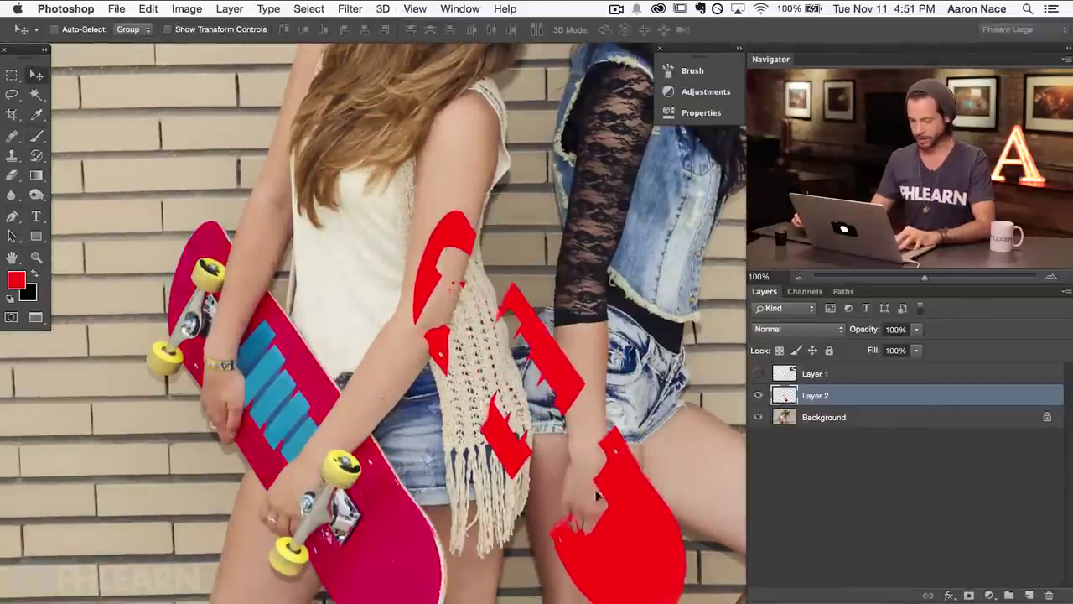
{"action": "key", "text": "super+z"}
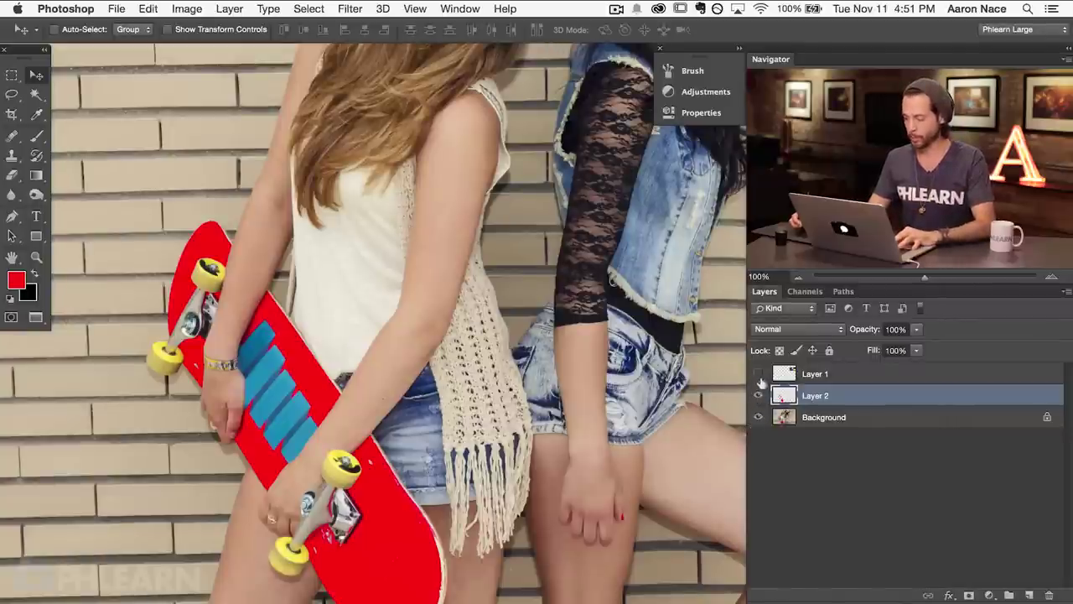
Set the red fill layer's blend mode to Color and add a new empty layer above it.
{"action": "left_click", "coordinate": [780, 331]}
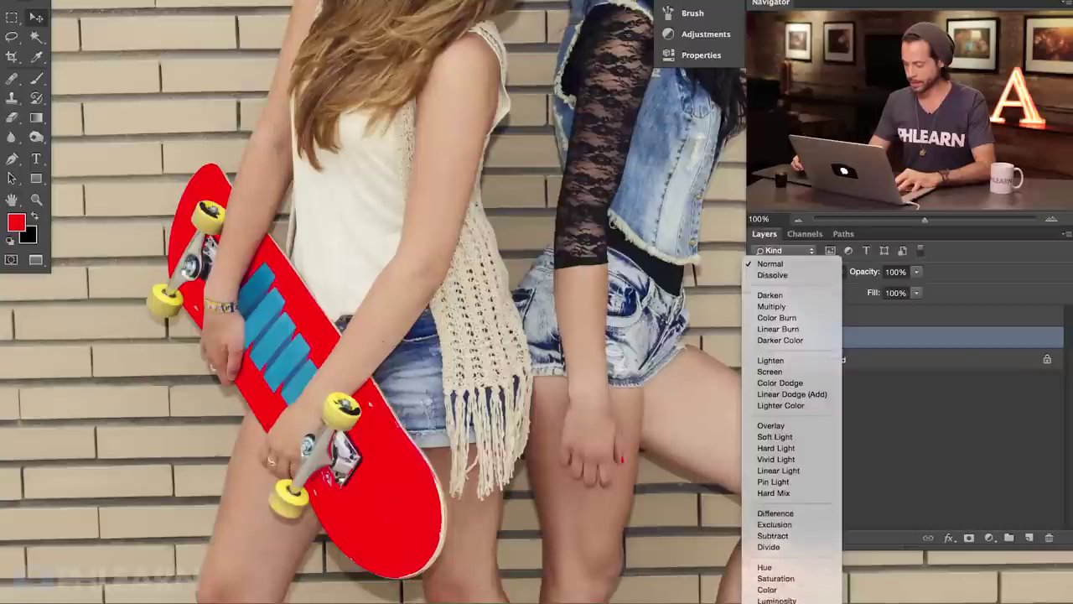
{"action": "left_click", "coordinate": [792, 591]}
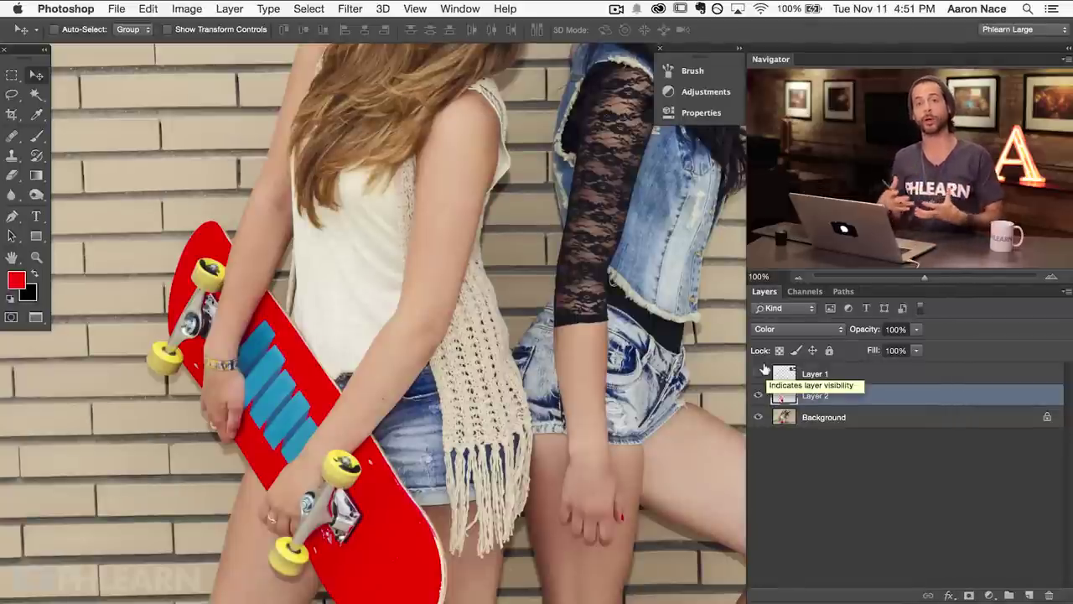
{"action": "key", "text": "super+shift+alt+n"}
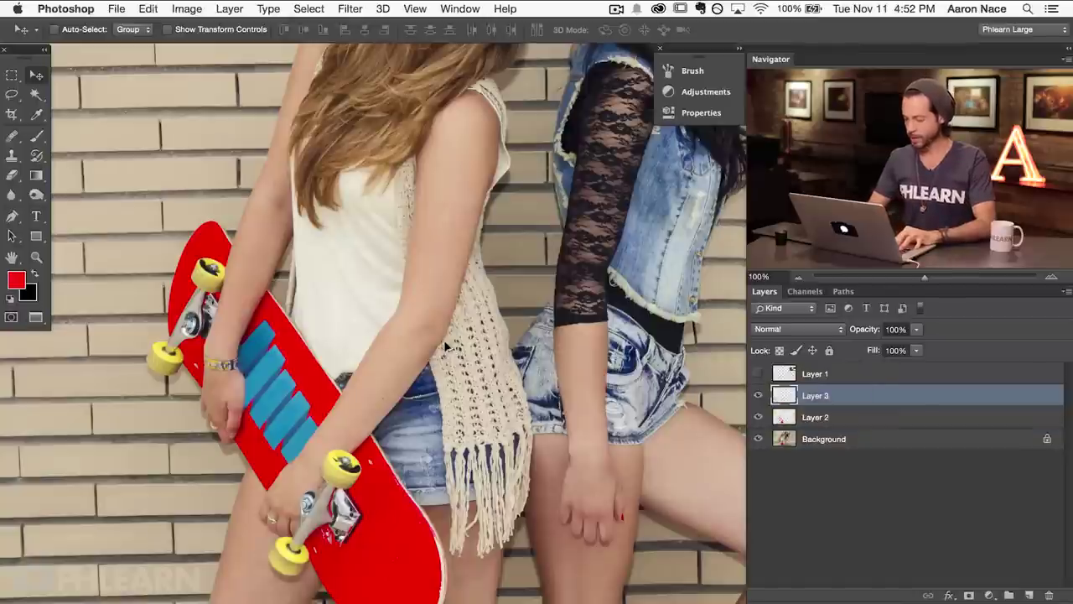
Start a Color Range selection with the dialog moved clear of the vest, and sample the blue of the denim vest.
{"action": "scroll", "coordinate": [559, 202], "scroll_direction": "up", "scroll_amount": 3}
{"action": "scroll", "coordinate": [559, 201], "scroll_direction": "right", "scroll_amount": 4}
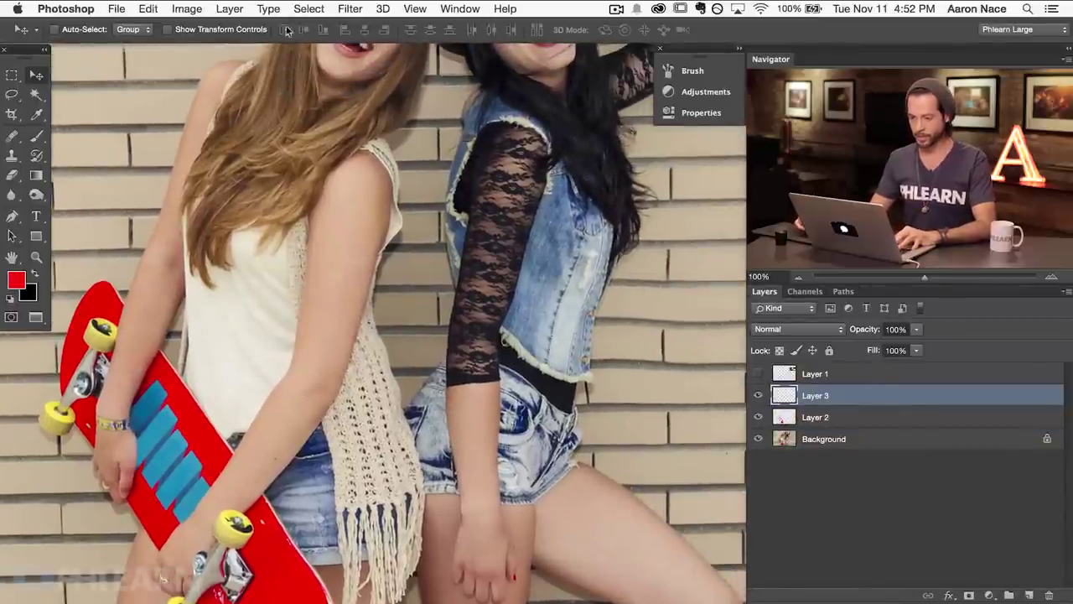
{"action": "left_click", "coordinate": [308, 8]}
{"action": "left_click", "coordinate": [323, 158]}
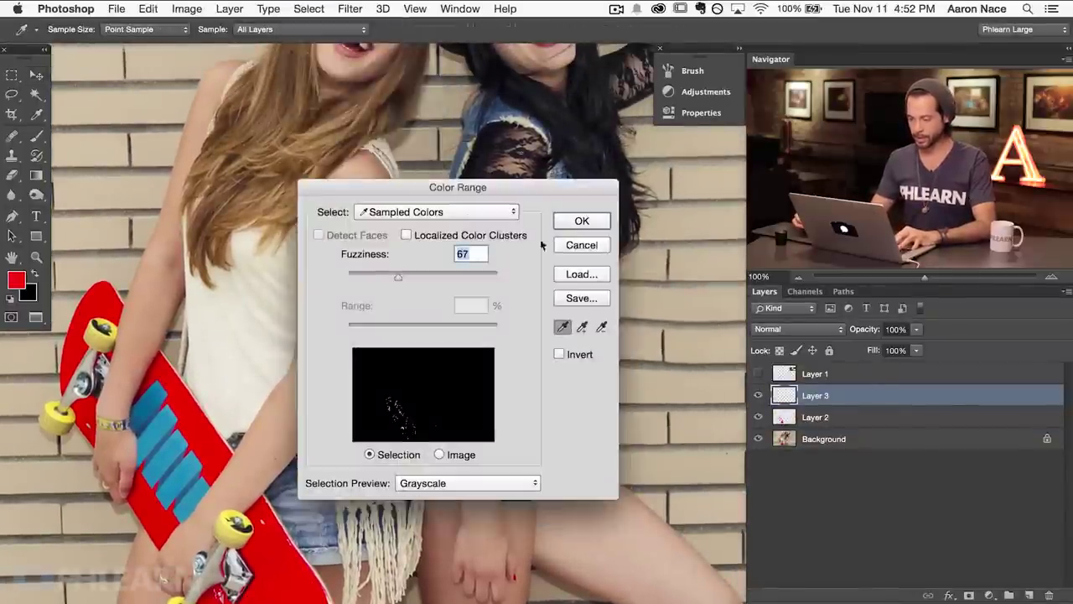
{"action": "left_click_drag", "start_coordinate": [504, 186], "coordinate": [267, 163]}
{"action": "left_click", "coordinate": [567, 235]}
{"action": "left_click", "coordinate": [526, 261]}
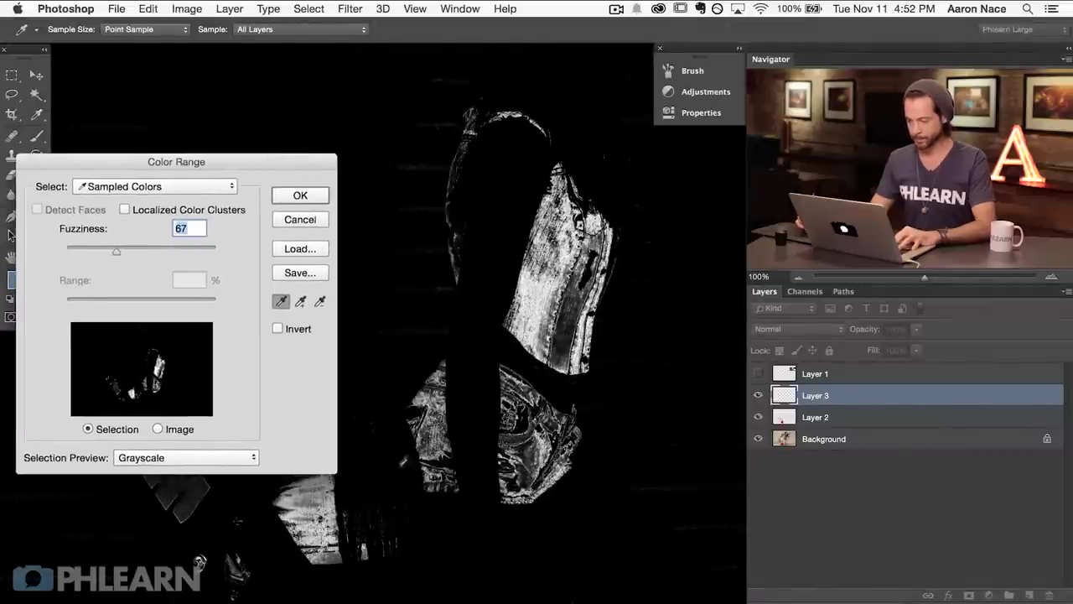
{"action": "left_click_drag", "start_coordinate": [425, 390], "coordinate": [462, 395]}
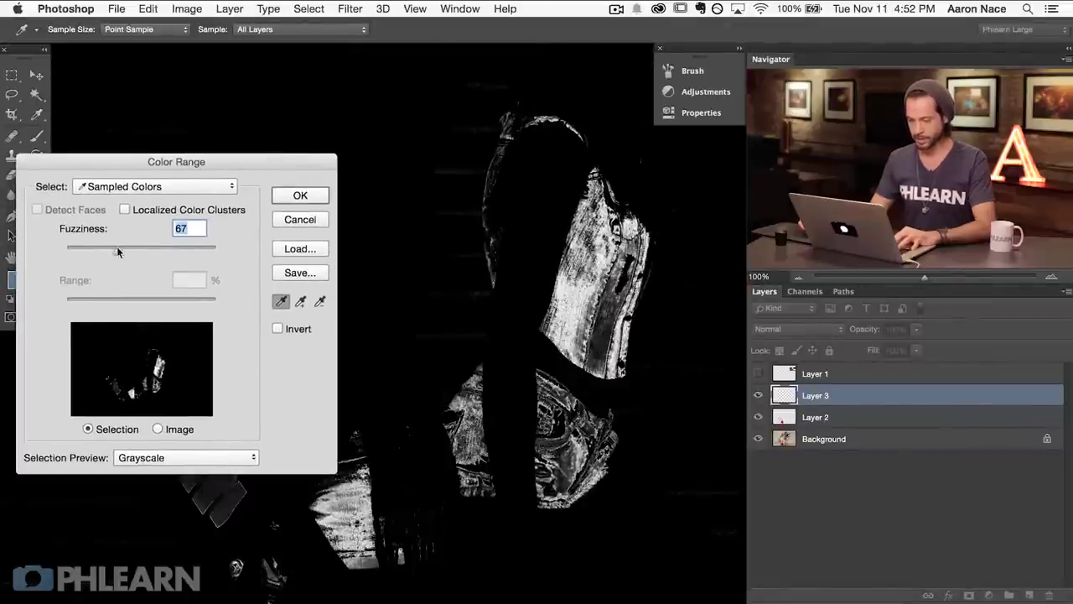
Add more denim tones from the shorts and vest to the Color Range sample, set Fuzziness to 65 and apply the selection.
{"action": "mouse_move", "coordinate": [120, 252]}
{"action": "left_mouse_down"}
{"action": "mouse_move", "coordinate": [151, 252]}
{"action": "mouse_move", "coordinate": [122, 249]}
{"action": "left_mouse_up"}
{"action": "left_click", "coordinate": [300, 301]}
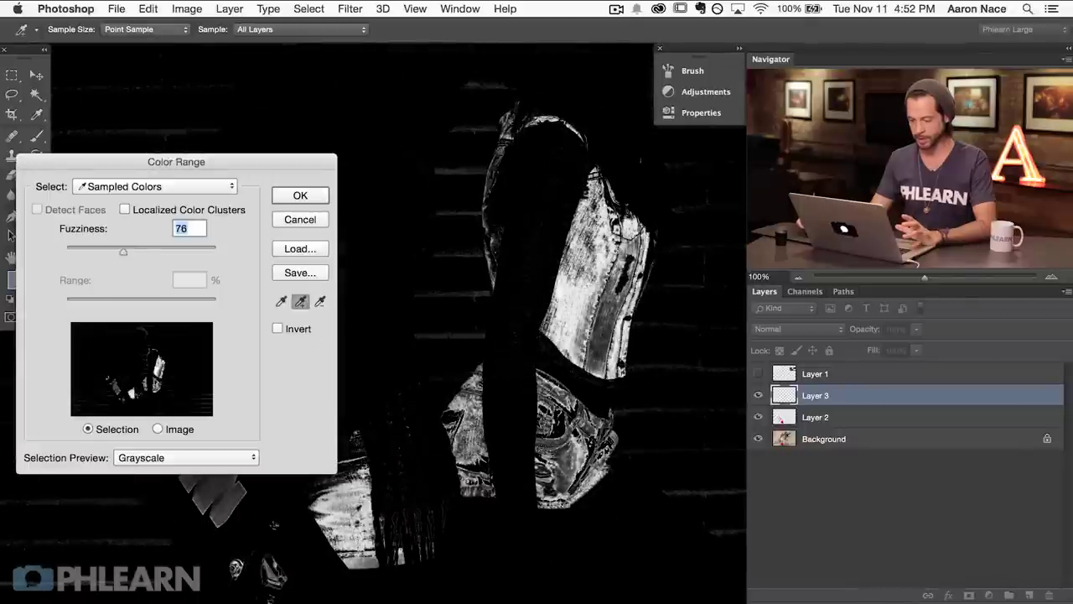
{"action": "left_click", "coordinate": [345, 510]}
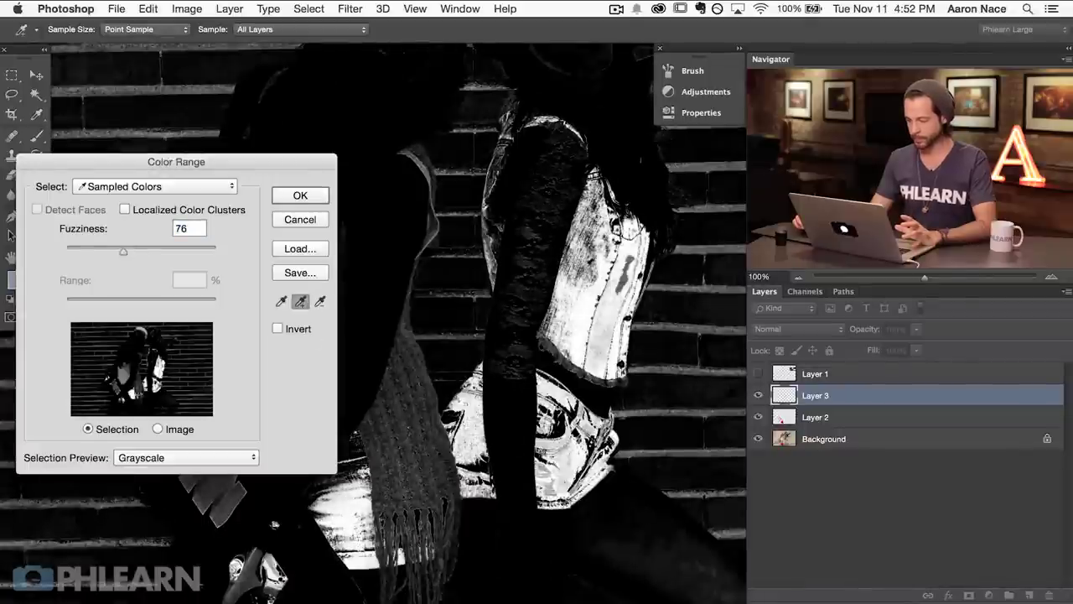
{"action": "left_click", "coordinate": [585, 280]}
{"action": "left_click_drag", "start_coordinate": [119, 247], "coordinate": [95, 246]}
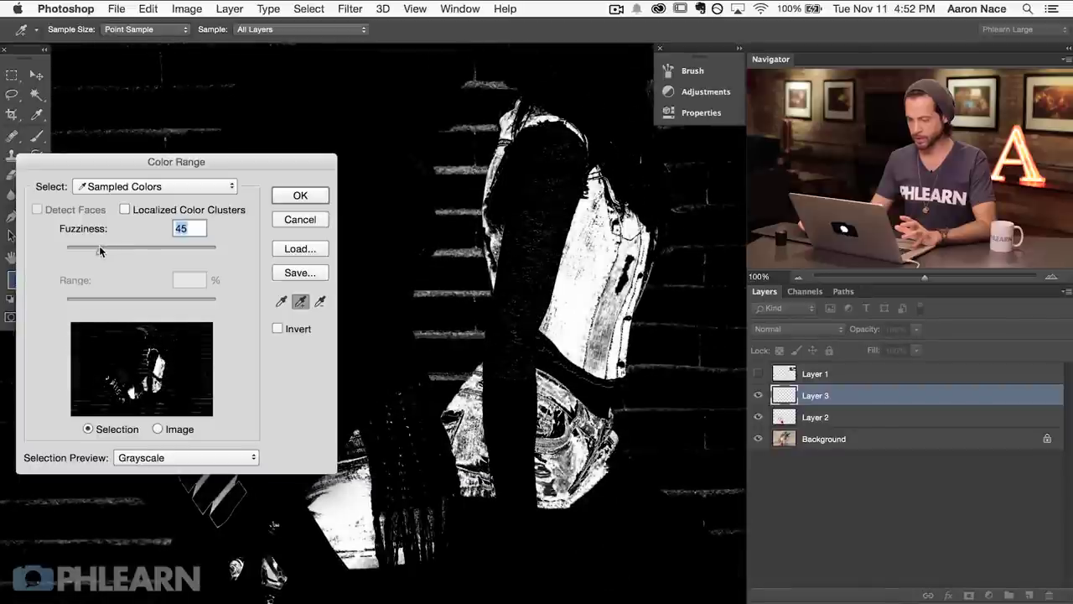
{"action": "left_click_drag", "start_coordinate": [100, 246], "coordinate": [106, 247]}
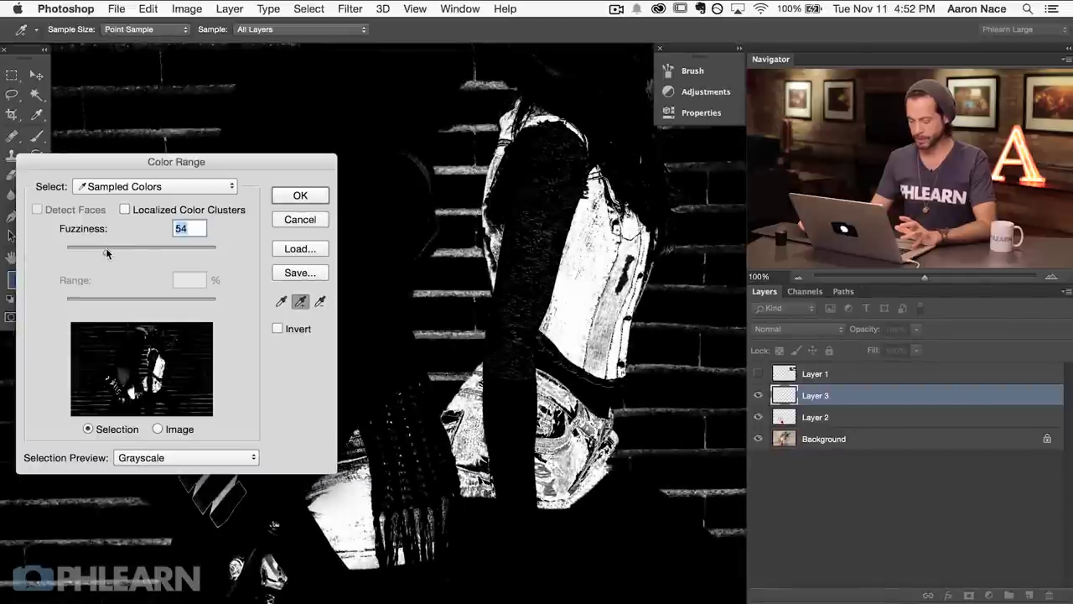
{"action": "left_click_drag", "start_coordinate": [114, 253], "coordinate": [116, 250]}
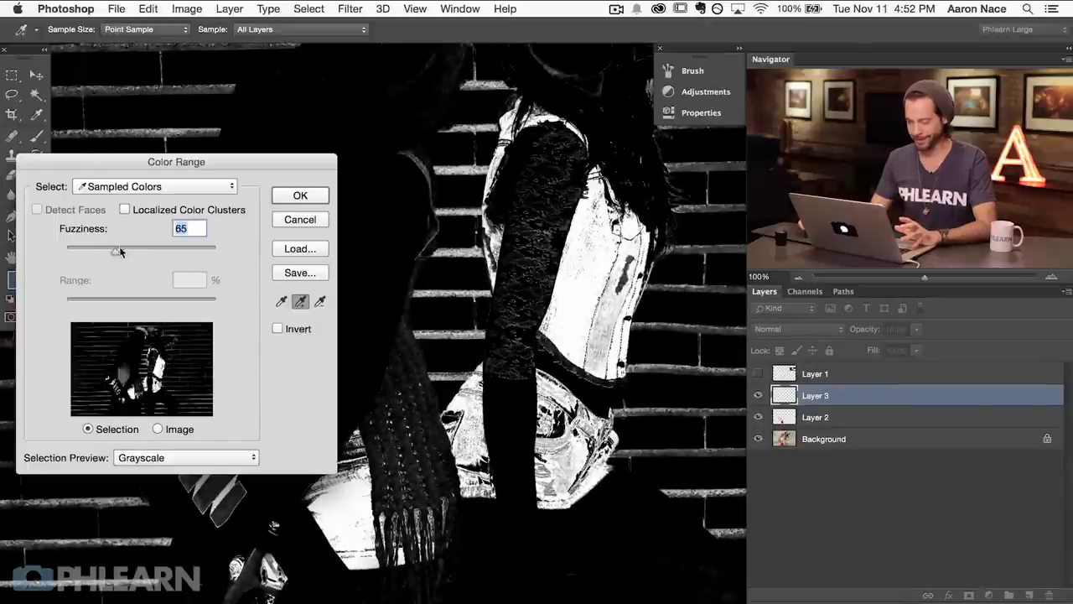
{"action": "left_click", "coordinate": [300, 196]}
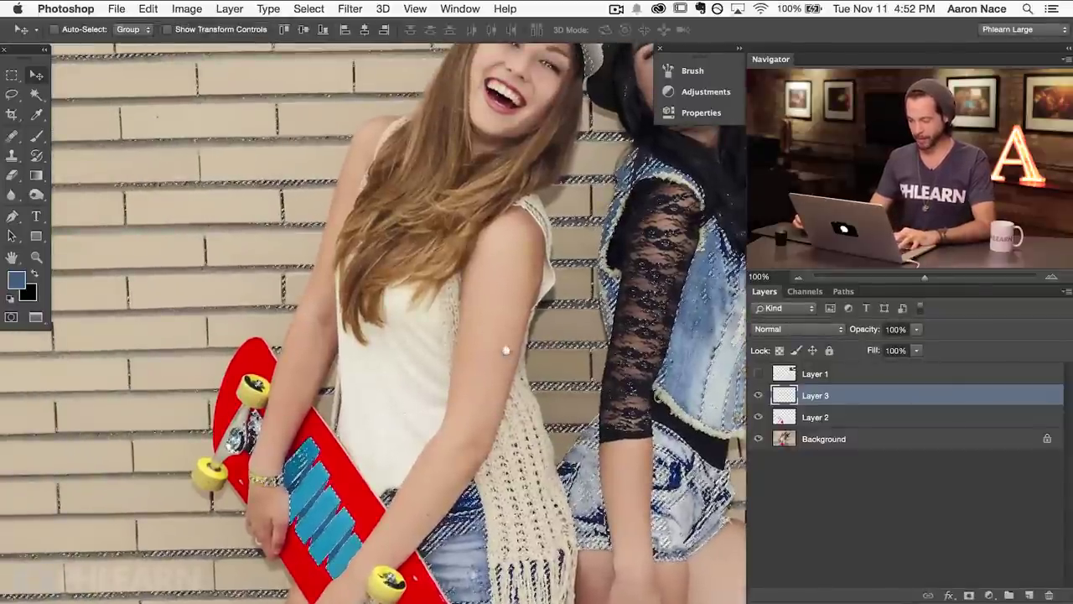
Sample the bright blue swatch from the color wheel layer, enlarge the brush to about 231 px, and hide the wheel layer.
{"action": "left_click_drag", "start_coordinate": [505, 349], "coordinate": [372, 335]}
{"action": "key", "text": "super+minus"}
{"action": "left_click_drag", "start_coordinate": [492, 401], "coordinate": [263, 400]}
{"action": "left_click", "coordinate": [758, 373]}
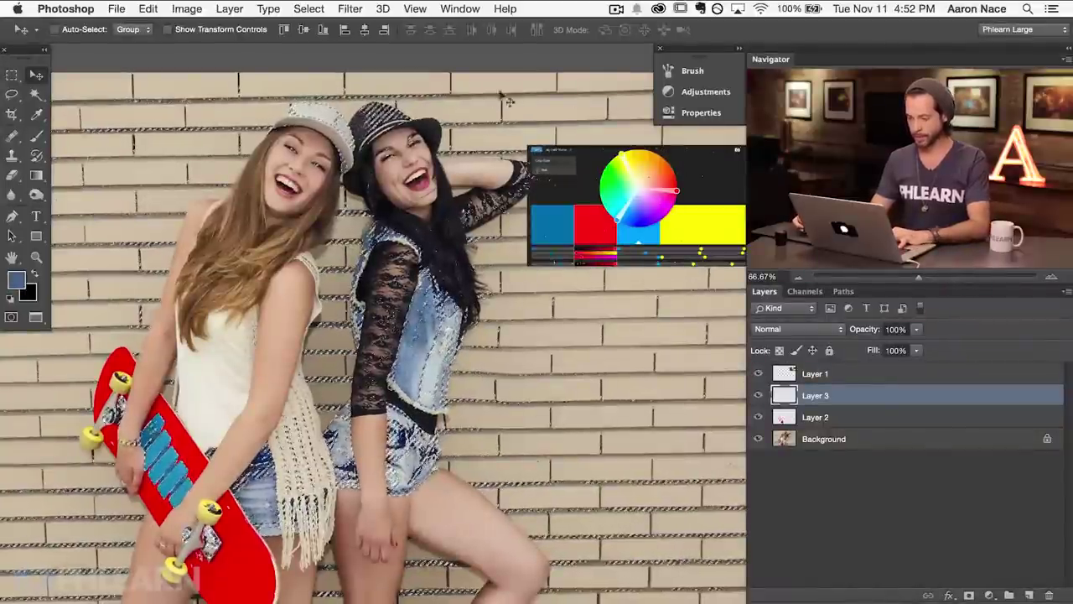
{"action": "key", "text": "b"}
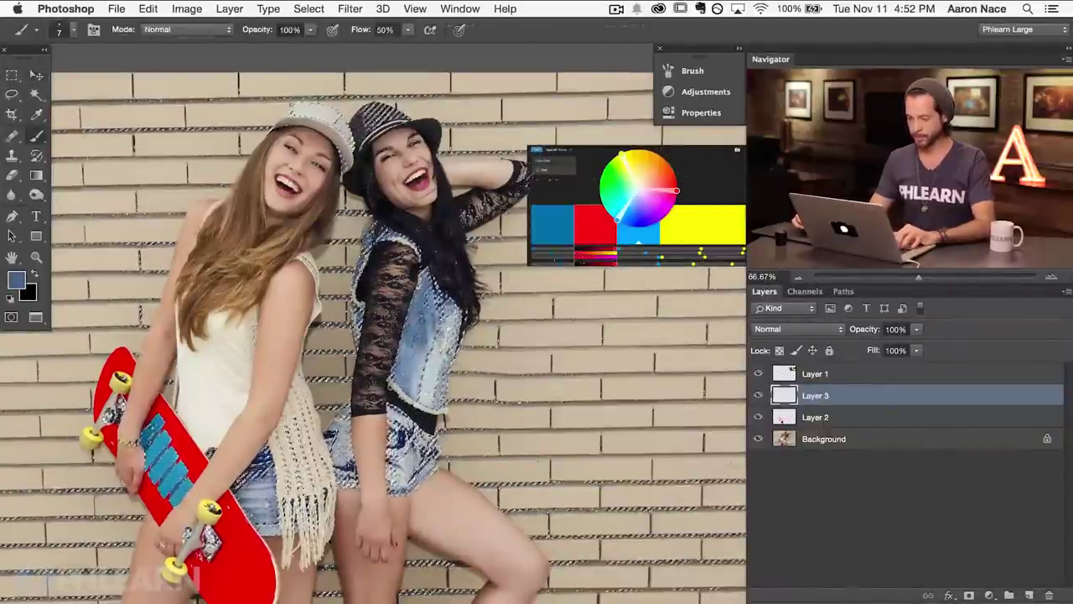
{"action": "left_click", "coordinate": [629, 227], "text": "alt"}
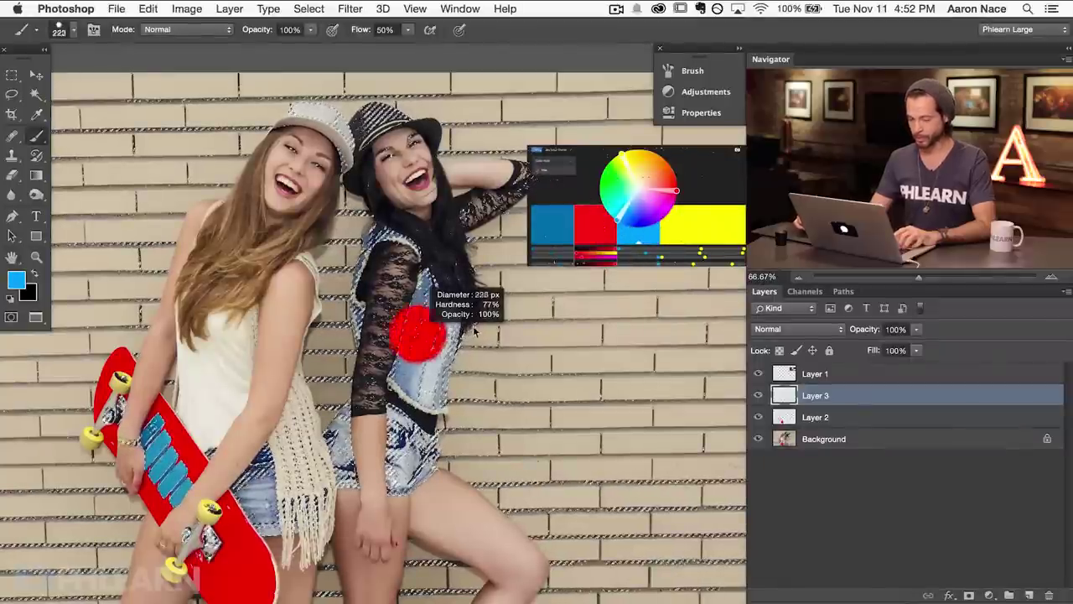
{"action": "left_click", "coordinate": [758, 373]}
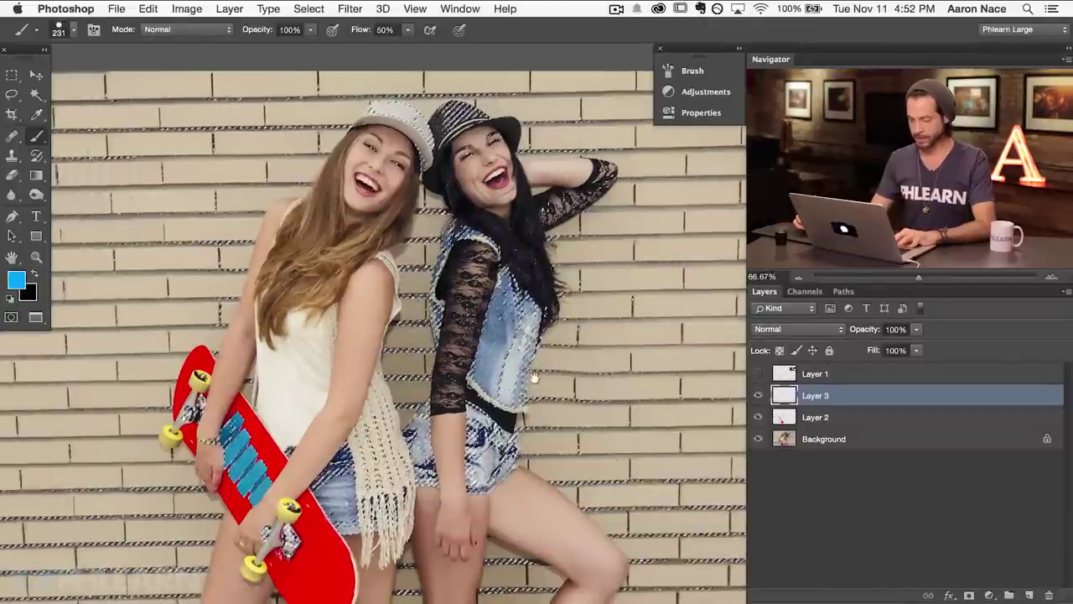
Paint the bright blue over the denim vest and both women's shorts on Layer 3 with a 183 px brush at 100% flow, and deselect.
{"action": "scroll", "coordinate": [533, 379], "scroll_direction": "up", "scroll_amount": 1}
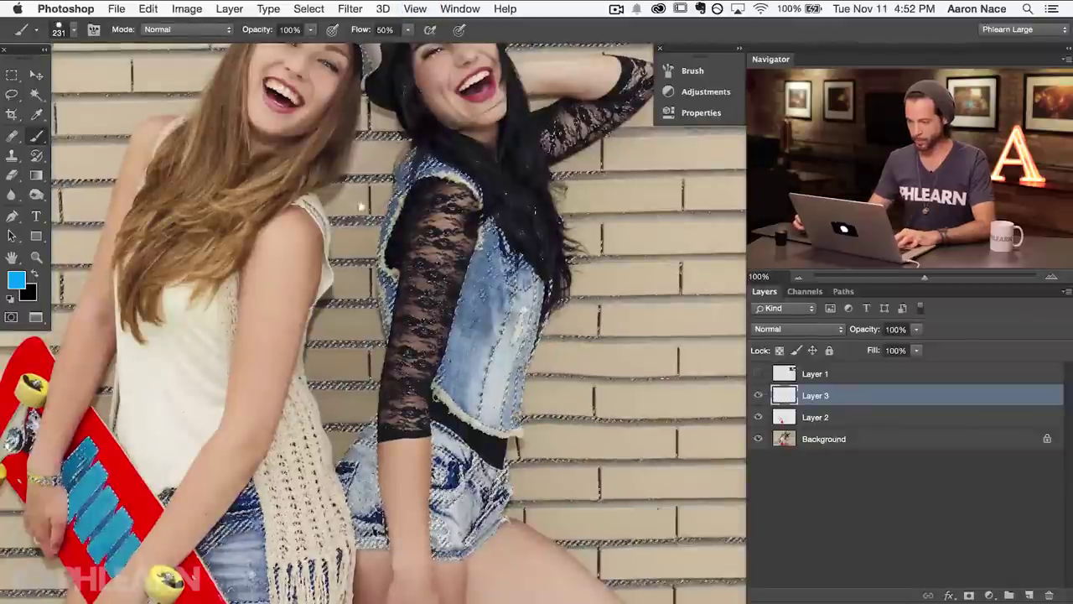
{"action": "left_click_drag", "start_coordinate": [359, 203], "coordinate": [330, 216]}
{"action": "key", "text": "shift+0"}
{"action": "left_click_drag", "start_coordinate": [475, 331], "coordinate": [452, 330]}
{"action": "mouse_move", "coordinate": [457, 293]}
{"action": "left_mouse_down"}
{"action": "mouse_move", "coordinate": [440, 362]}
{"action": "mouse_move", "coordinate": [458, 264]}
{"action": "mouse_move", "coordinate": [423, 188]}
{"action": "left_mouse_up"}
{"action": "mouse_move", "coordinate": [437, 352]}
{"action": "left_mouse_down"}
{"action": "mouse_move", "coordinate": [444, 373]}
{"action": "mouse_move", "coordinate": [470, 307]}
{"action": "left_mouse_up"}
{"action": "left_click_drag", "start_coordinate": [495, 411], "coordinate": [448, 449]}
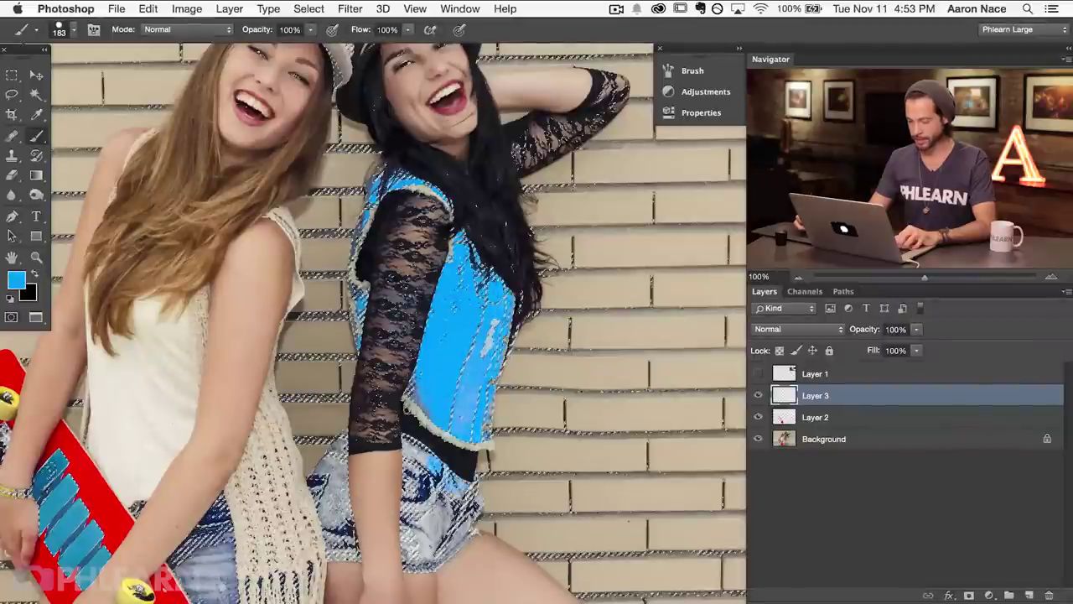
{"action": "mouse_move", "coordinate": [457, 503]}
{"action": "left_mouse_down"}
{"action": "mouse_move", "coordinate": [428, 549]}
{"action": "mouse_move", "coordinate": [337, 507]}
{"action": "mouse_move", "coordinate": [342, 549]}
{"action": "mouse_move", "coordinate": [252, 575]}
{"action": "mouse_move", "coordinate": [194, 566]}
{"action": "mouse_move", "coordinate": [206, 536]}
{"action": "mouse_move", "coordinate": [353, 495]}
{"action": "left_mouse_up"}
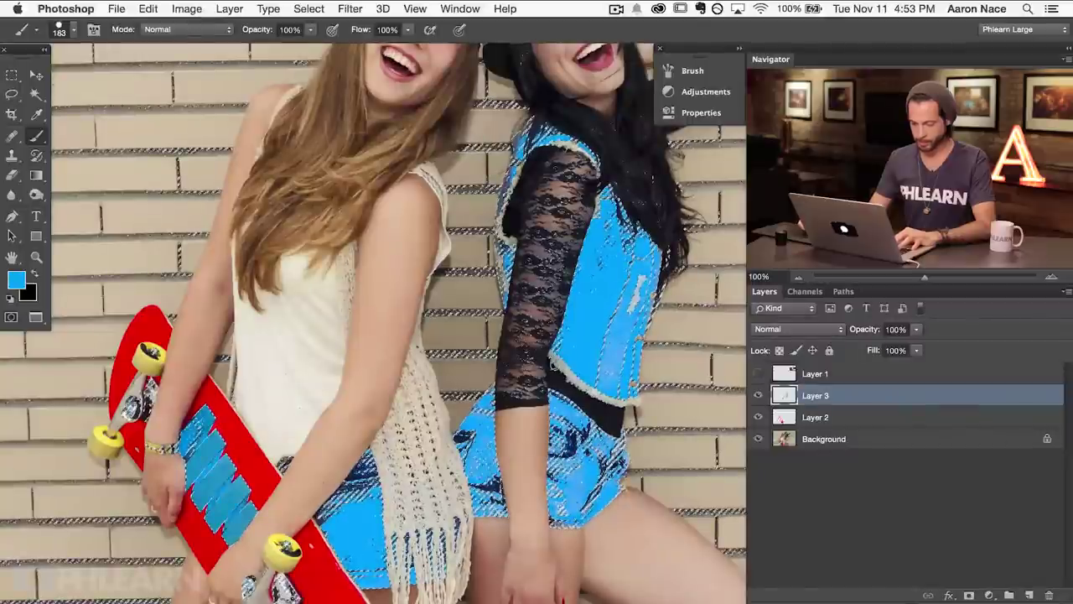
{"action": "key", "text": "super+d"}
Compare the denim with and without the blue paint by toggling Layer 3's visibility.
{"action": "left_click_drag", "start_coordinate": [673, 464], "coordinate": [684, 431]}
{"action": "left_click", "coordinate": [757, 396]}
{"action": "left_click", "coordinate": [757, 396]}
{"action": "left_click", "coordinate": [757, 397]}
{"action": "left_click", "coordinate": [755, 398]}
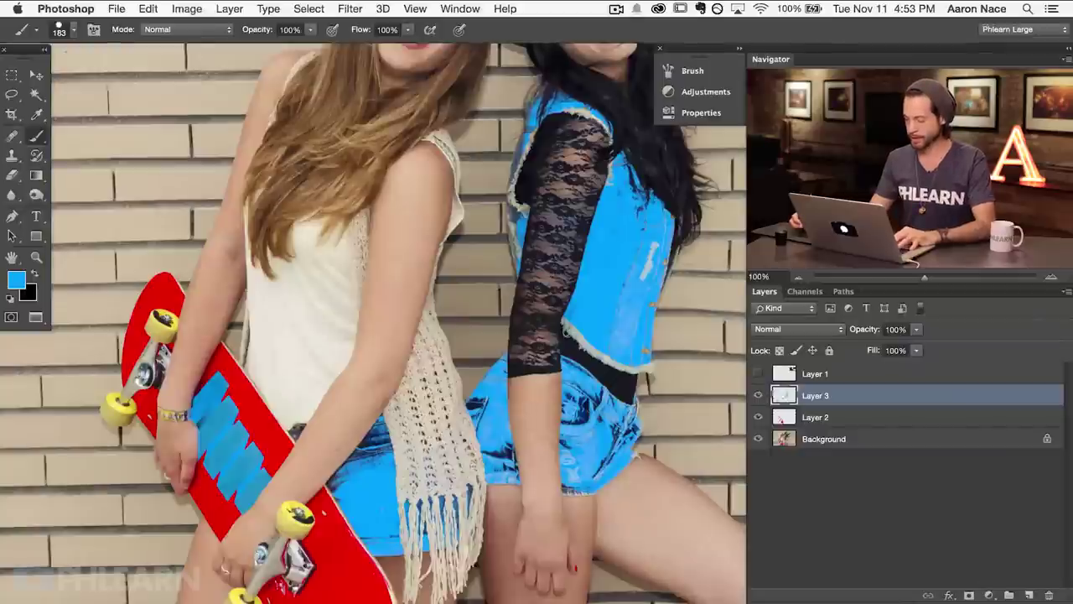
Set Layer 3's blending mode to Color and toggle its visibility to compare the denim with and without the blue.
{"action": "left_click", "coordinate": [786, 329]}
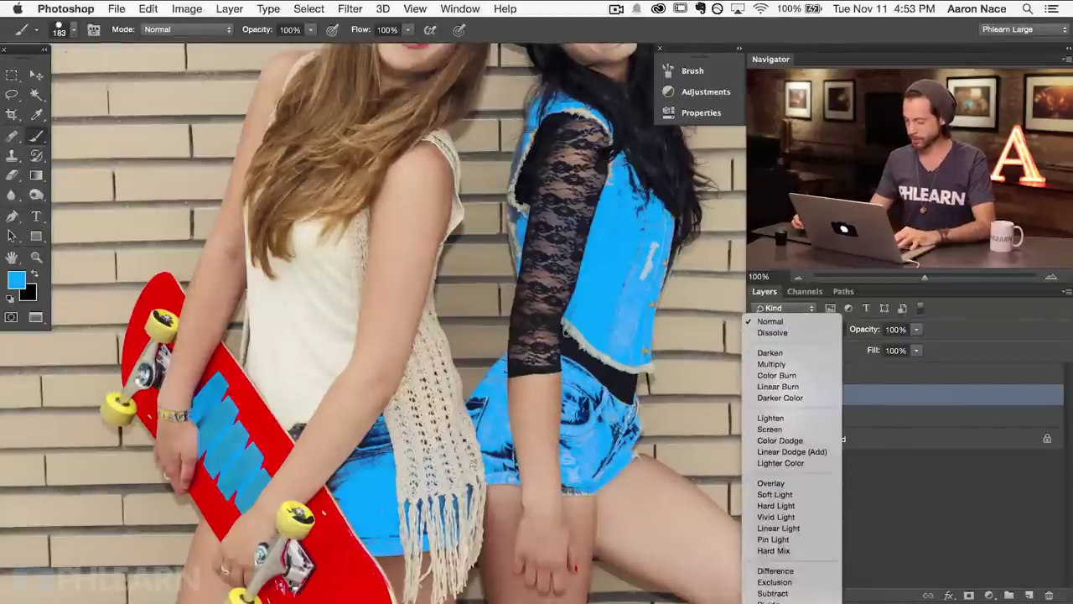
{"action": "left_click", "coordinate": [767, 602]}
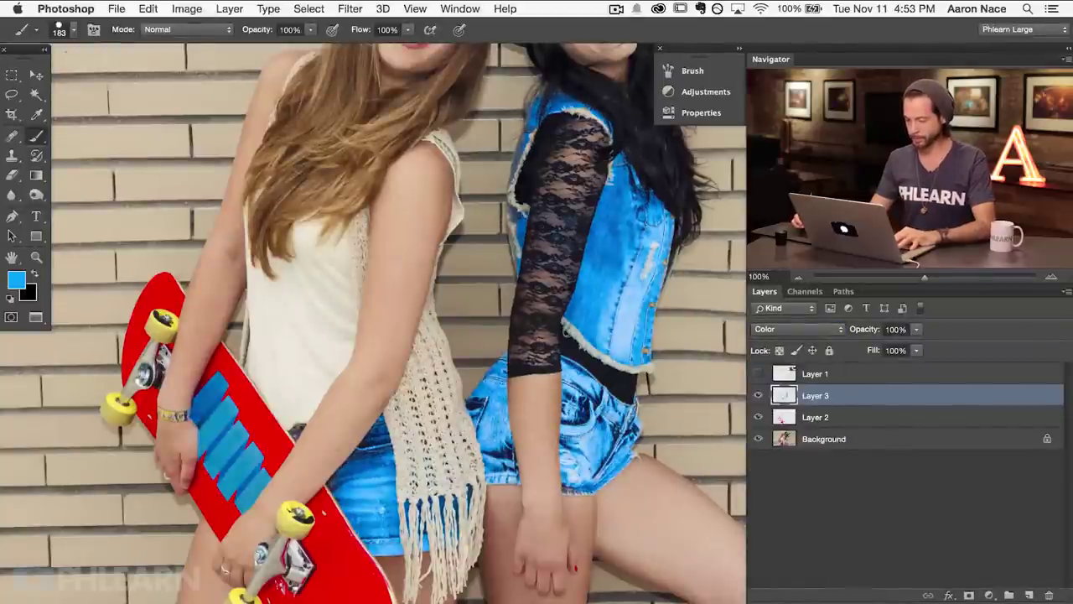
{"action": "scroll", "coordinate": [373, 323], "scroll_direction": "right", "scroll_amount": 2}
{"action": "left_click", "coordinate": [758, 396]}
{"action": "left_click", "coordinate": [758, 396]}
{"action": "left_click", "coordinate": [757, 396]}
{"action": "left_click", "coordinate": [757, 396]}
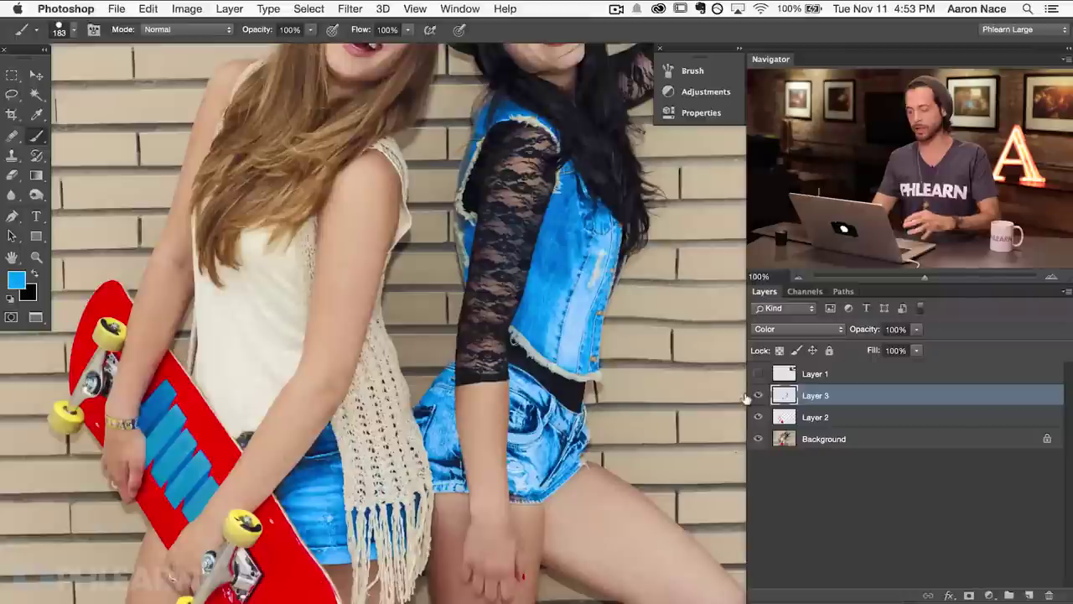
Lower Layer 3's opacity to 46% to soften the blue denim.
{"action": "left_click_drag", "start_coordinate": [862, 329], "coordinate": [834, 329]}
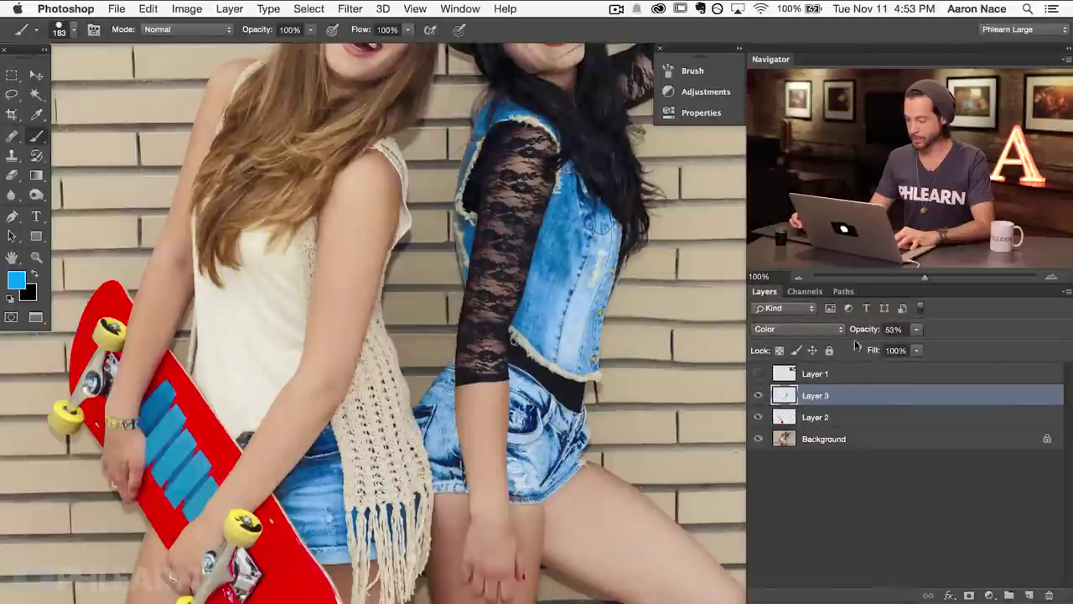
{"action": "left_click_drag", "start_coordinate": [857, 328], "coordinate": [847, 329]}
{"action": "key", "text": "super+minus"}
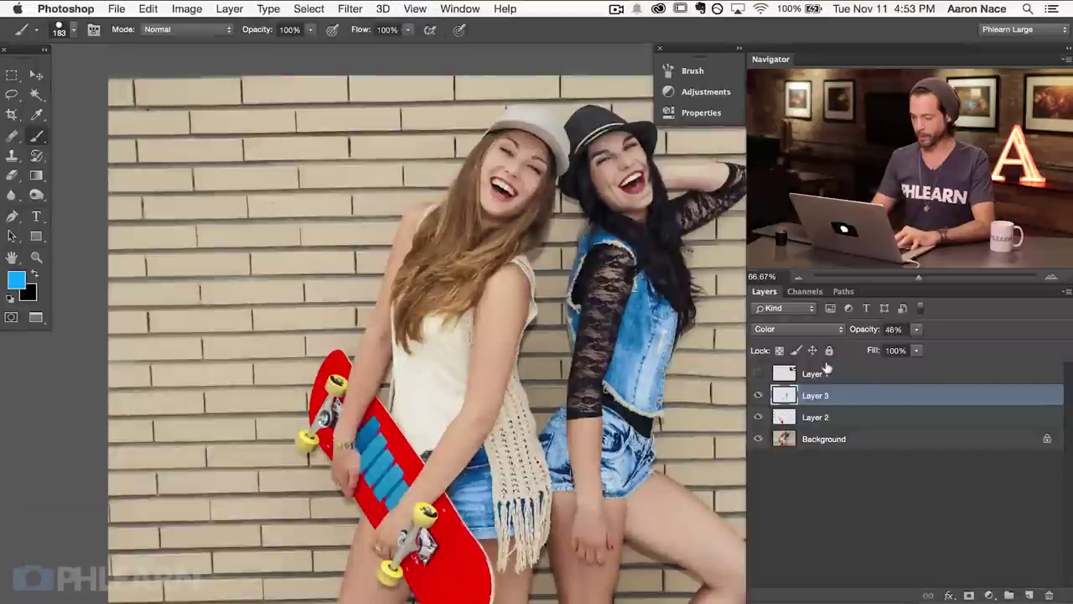
{"action": "scroll", "coordinate": [377, 335], "scroll_direction": "right", "scroll_amount": 5}
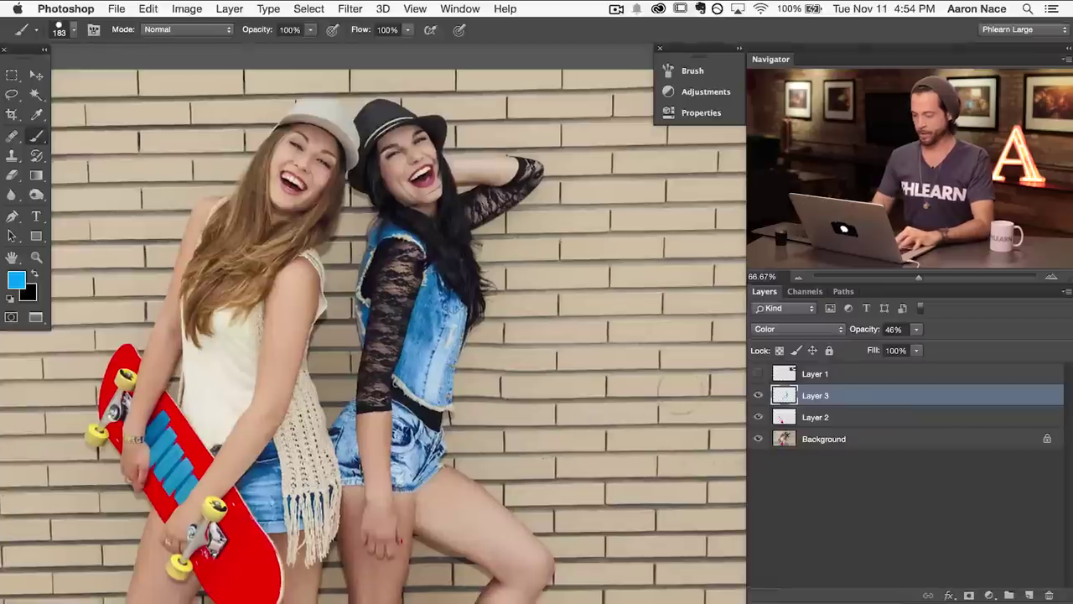
Create a new layer above Layer 3 and start a Color Range selection, sampling the brick wall and adding the shaded bricks between the women.
{"action": "key", "text": "ctrl+shift+alt+n"}
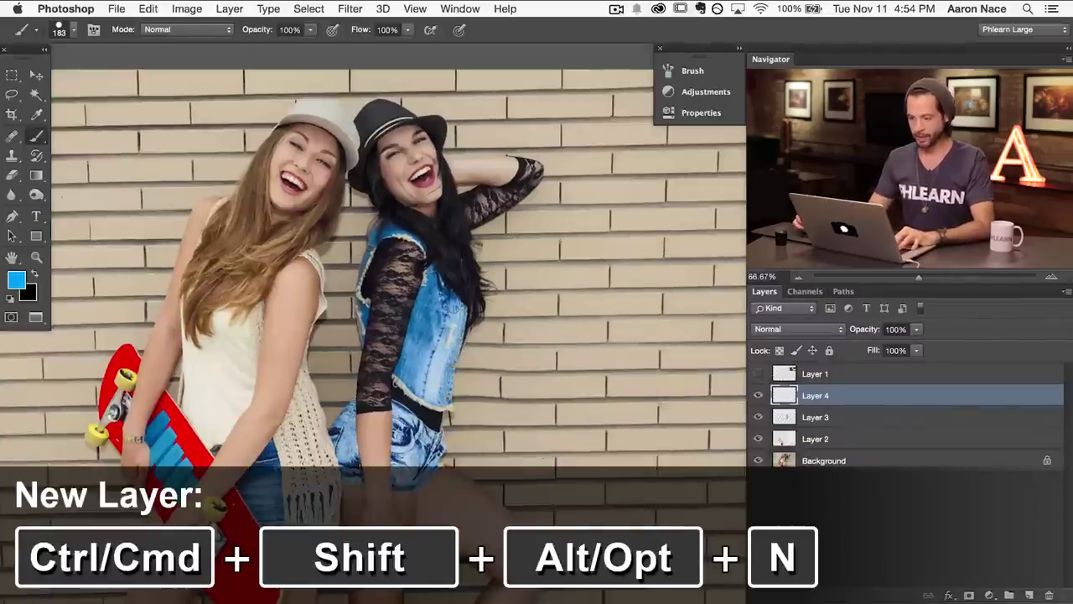
{"action": "left_click", "coordinate": [308, 8]}
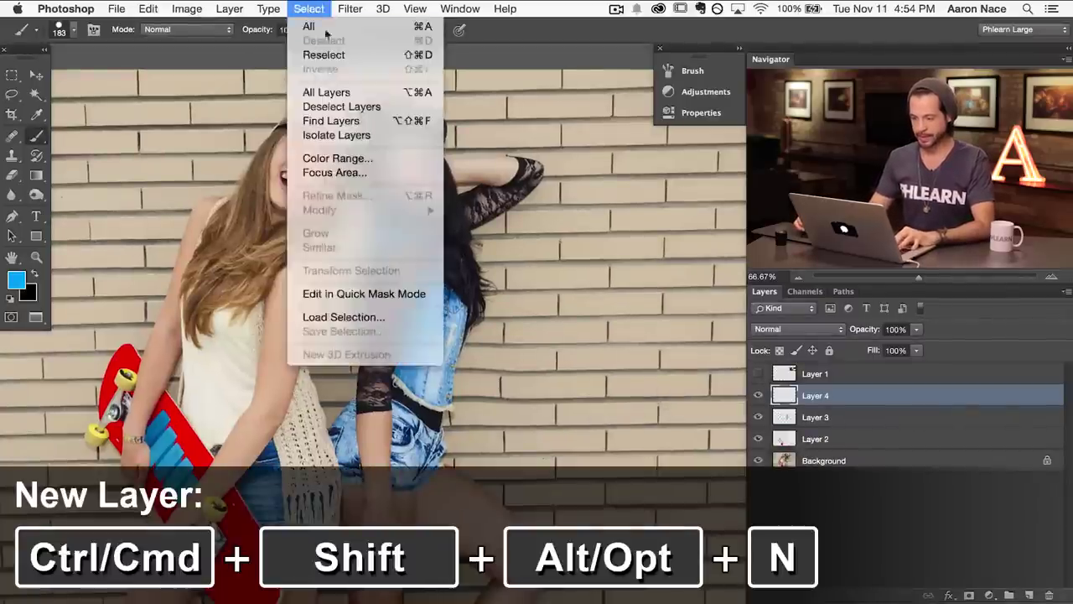
{"action": "left_click", "coordinate": [331, 160]}
{"action": "left_click", "coordinate": [551, 282]}
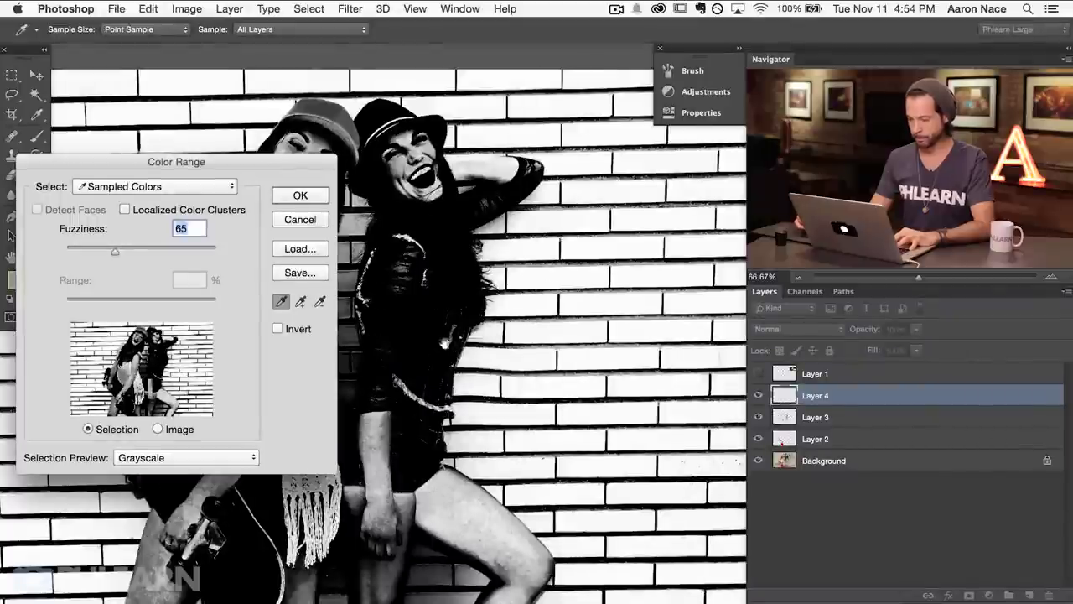
{"action": "left_click_drag", "start_coordinate": [594, 271], "coordinate": [714, 272]}
{"action": "left_click", "coordinate": [301, 302]}
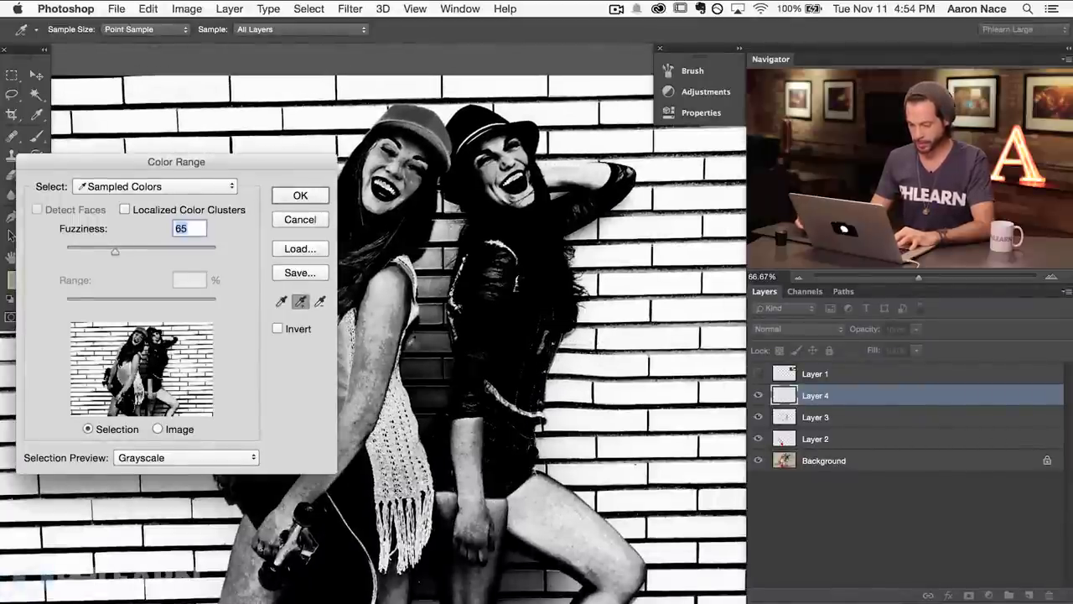
{"action": "left_click", "coordinate": [423, 342]}
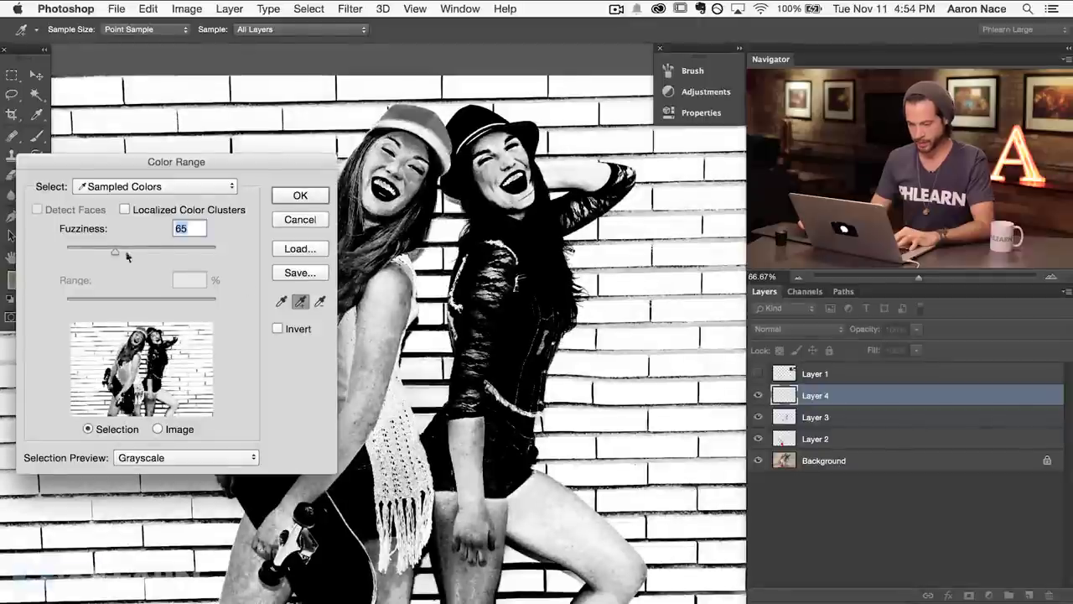
Set the Color Range Fuzziness to 22, add another shaded brick to the sample, and apply the wall selection.
{"action": "left_click_drag", "start_coordinate": [99, 254], "coordinate": [80, 247]}
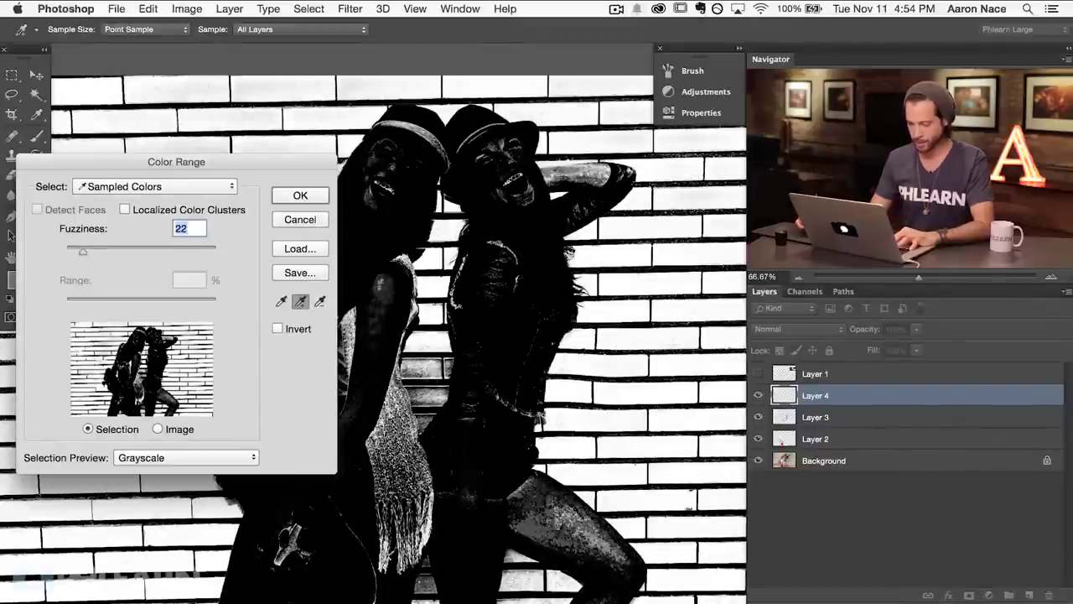
{"action": "left_click", "coordinate": [413, 370]}
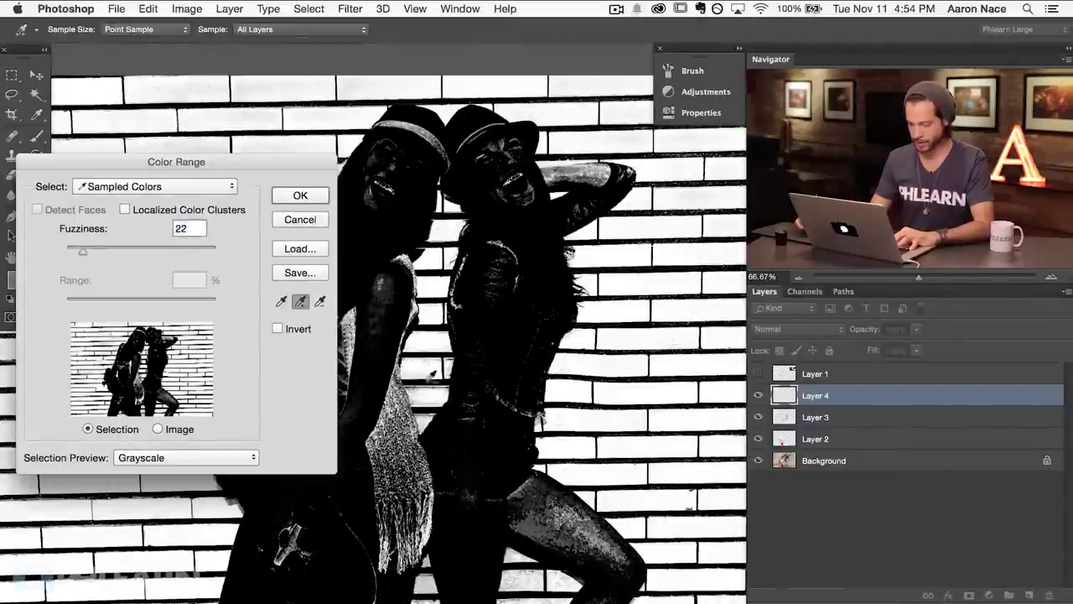
{"action": "left_click_drag", "start_coordinate": [228, 157], "coordinate": [250, 151]}
{"action": "left_click_drag", "start_coordinate": [461, 465], "coordinate": [563, 462]}
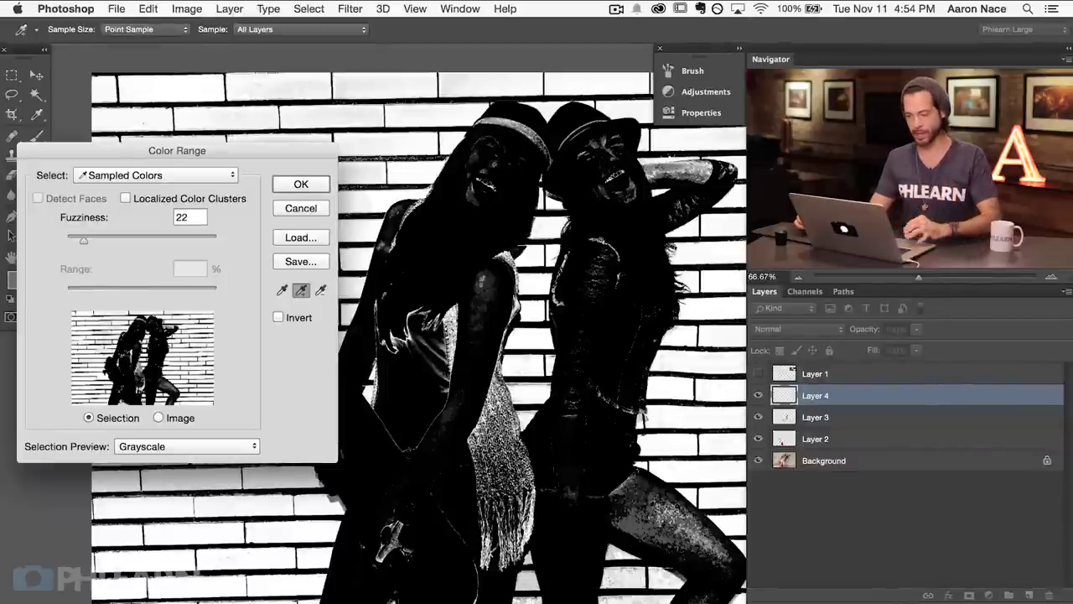
{"action": "left_click", "coordinate": [302, 184]}
Show the color wheel layer, sample its yellow swatch as the brush color, and hide the wheel layer again.
{"action": "key", "text": "b"}
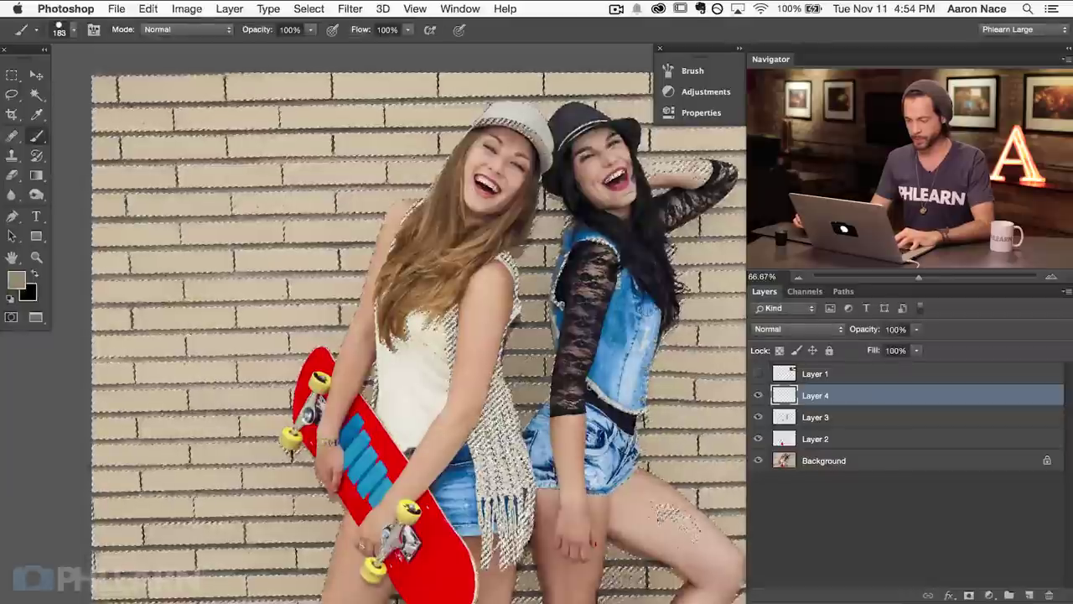
{"action": "key", "text": "super+equal"}
{"action": "left_click", "coordinate": [758, 373]}
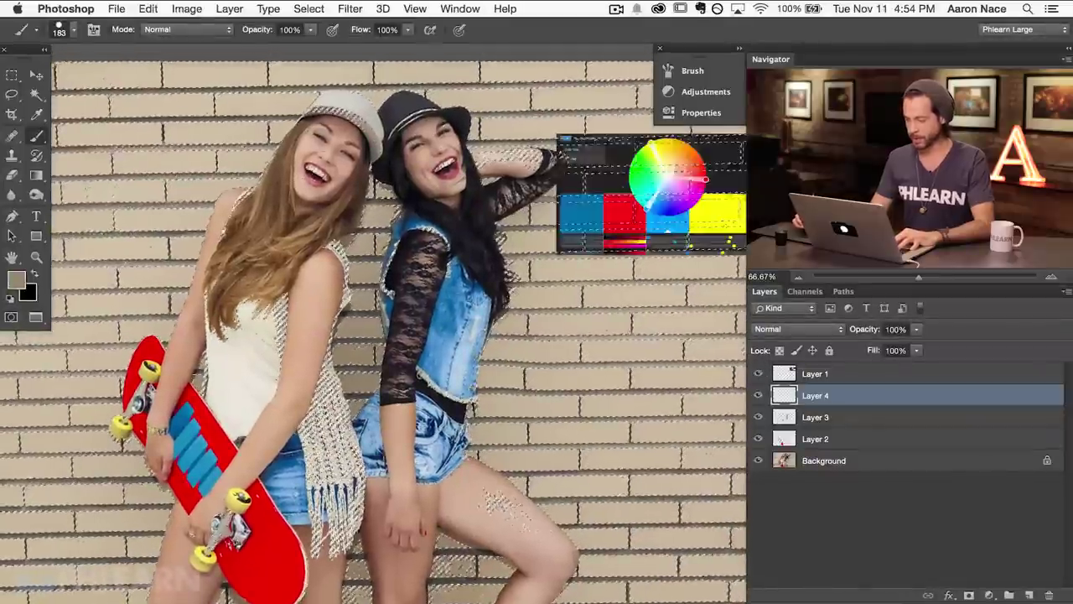
{"action": "left_click_drag", "start_coordinate": [623, 369], "coordinate": [525, 377]}
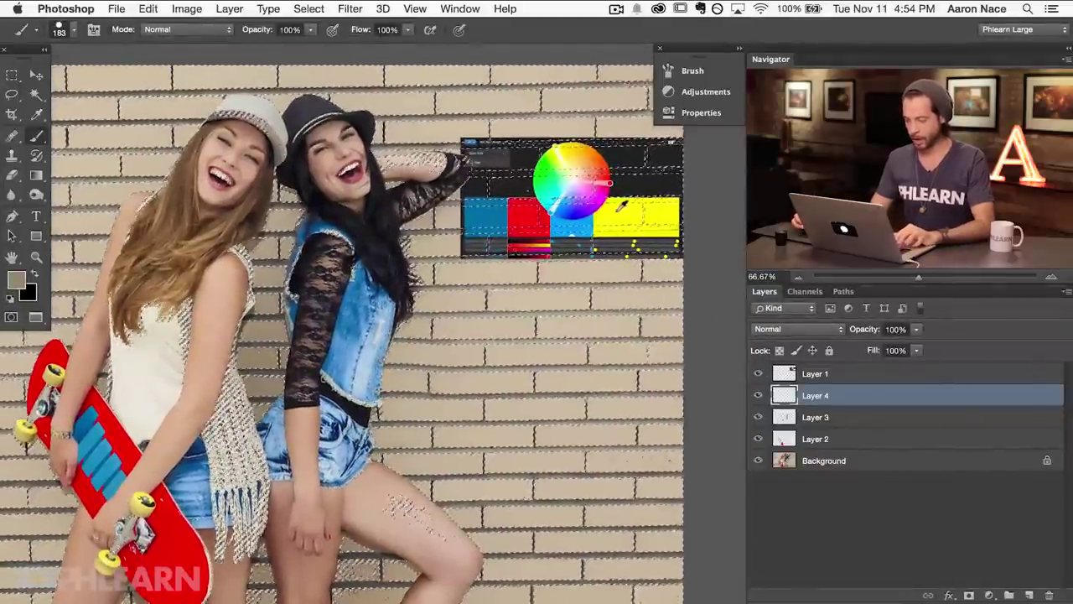
{"action": "left_click", "coordinate": [614, 211], "text": "alt"}
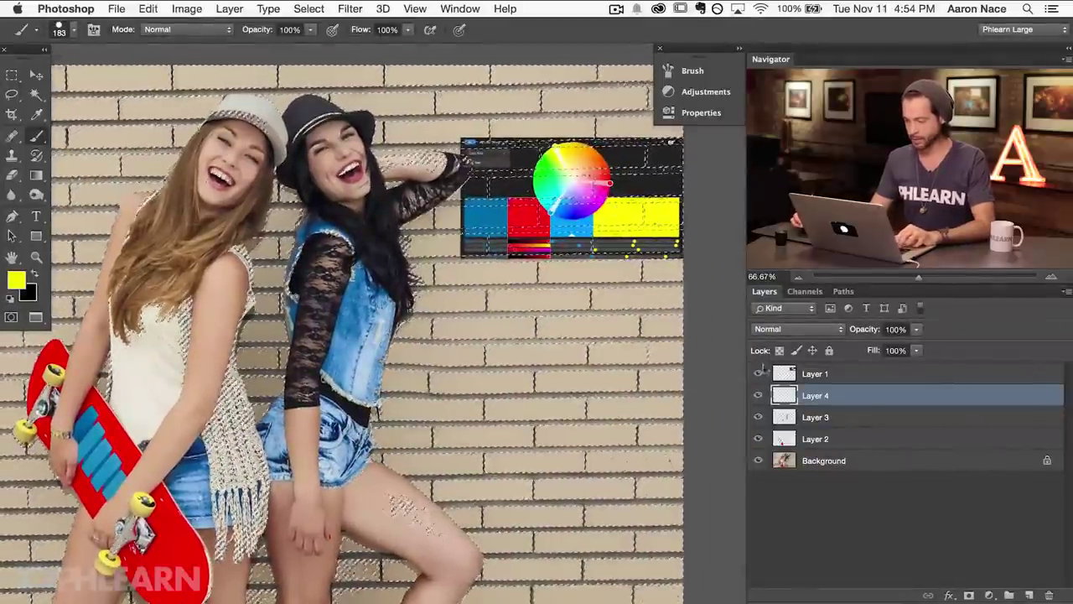
{"action": "left_click", "coordinate": [758, 373]}
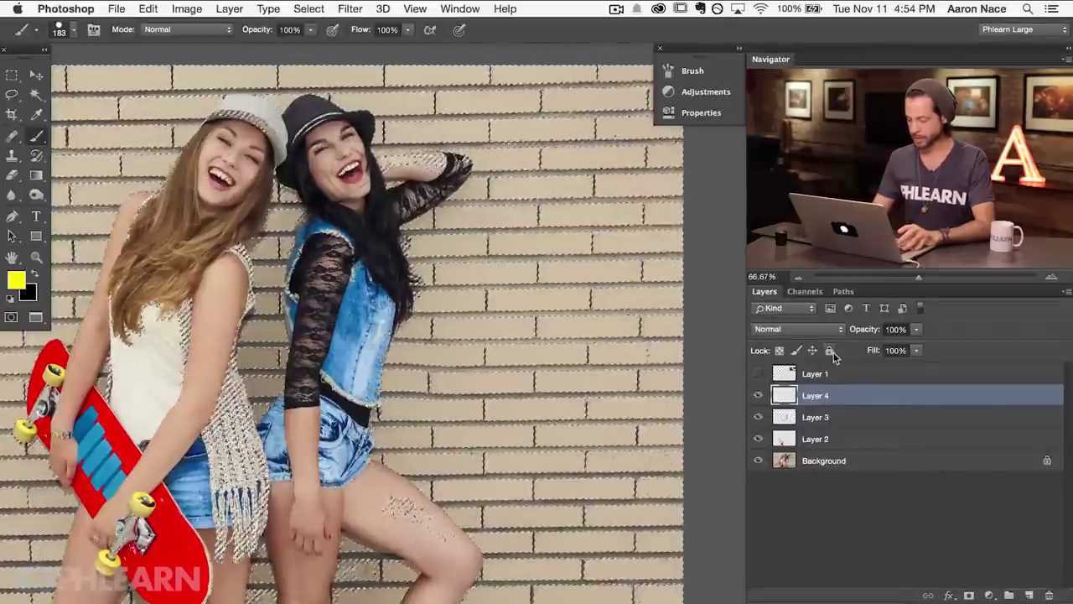
Fill the wall selection on Layer 4 with the yellow foreground color in Normal mode at 100% opacity, and deselect.
{"action": "key", "text": "shift+BackSpace"}
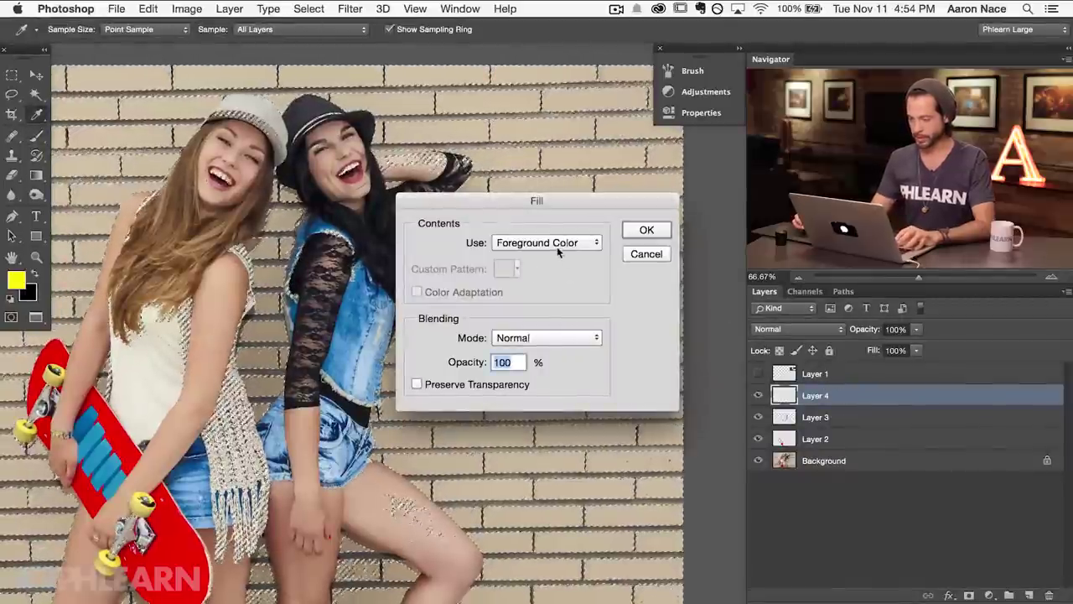
{"action": "left_click", "coordinate": [647, 230]}
{"action": "key", "text": "b"}
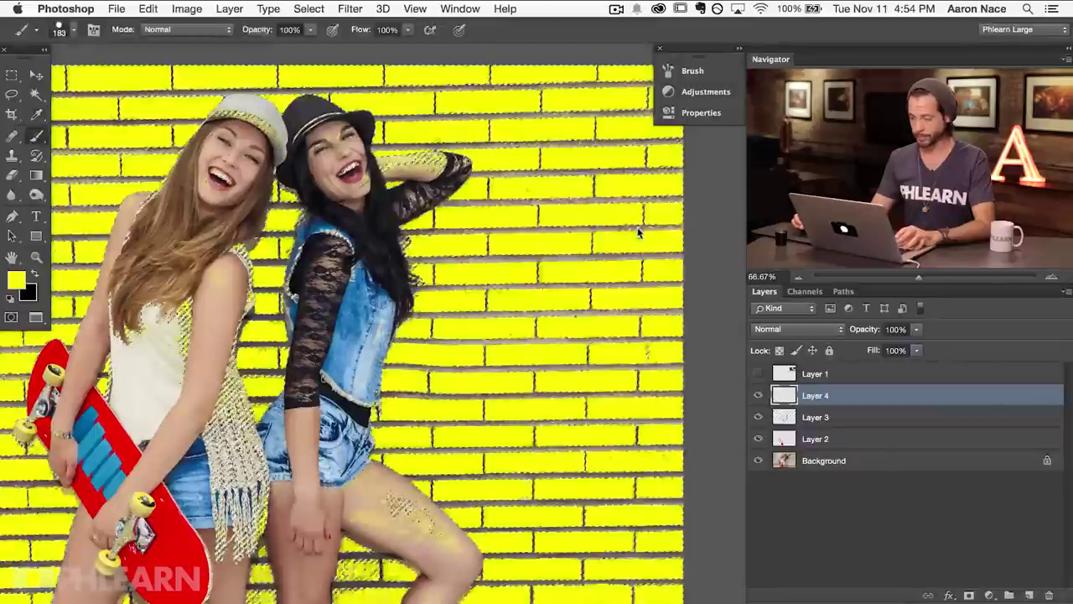
{"action": "key", "text": "super+d"}
{"action": "left_click_drag", "start_coordinate": [388, 401], "coordinate": [537, 394]}
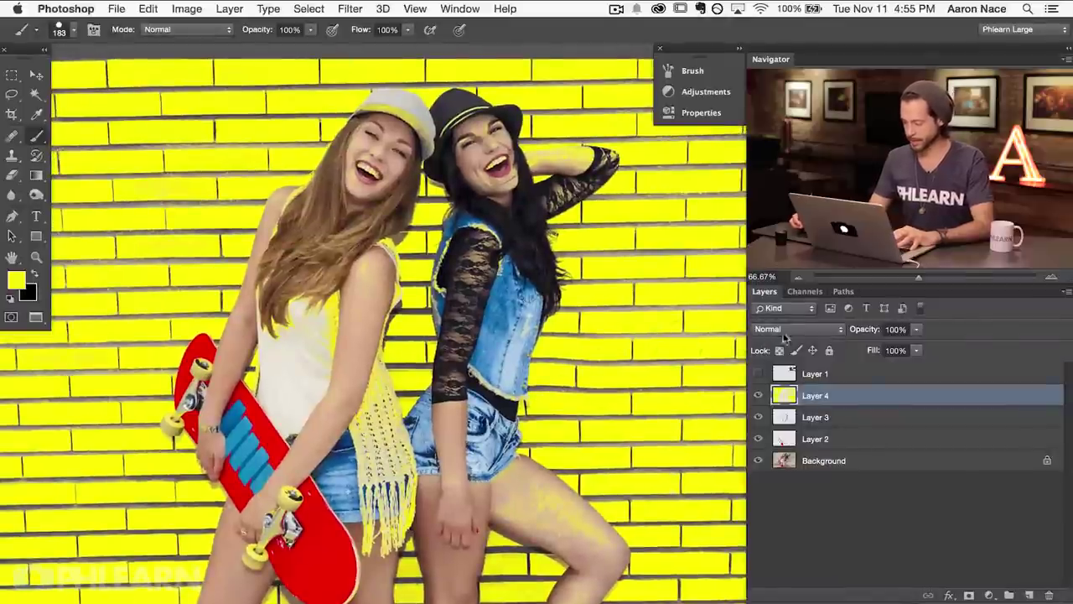
Set Layer 4's blending mode to Color and lower its opacity to 67%.
{"action": "left_click", "coordinate": [785, 331]}
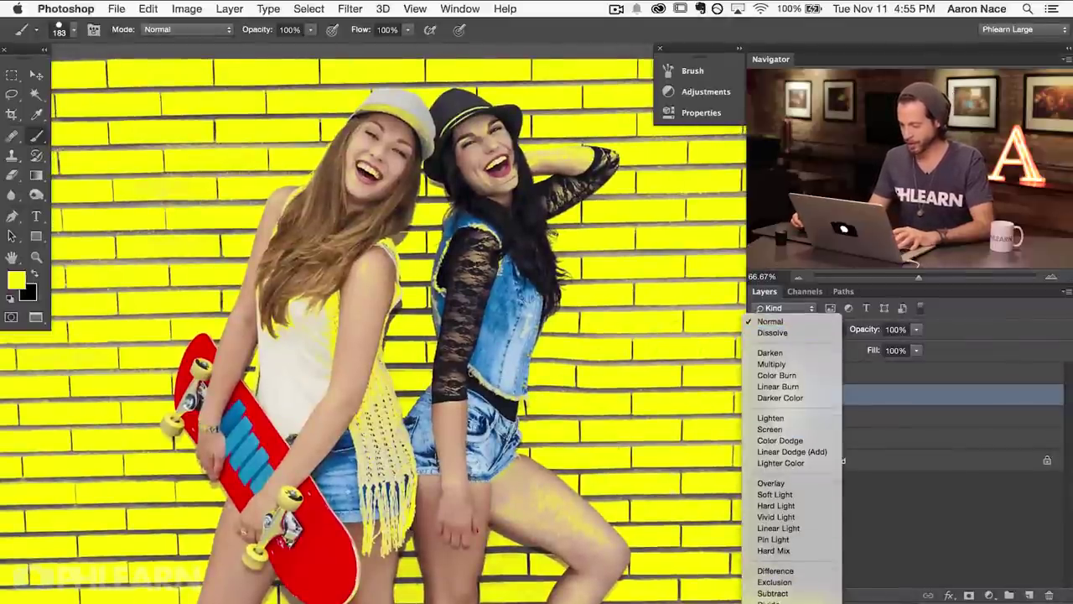
{"action": "left_click", "coordinate": [773, 603]}
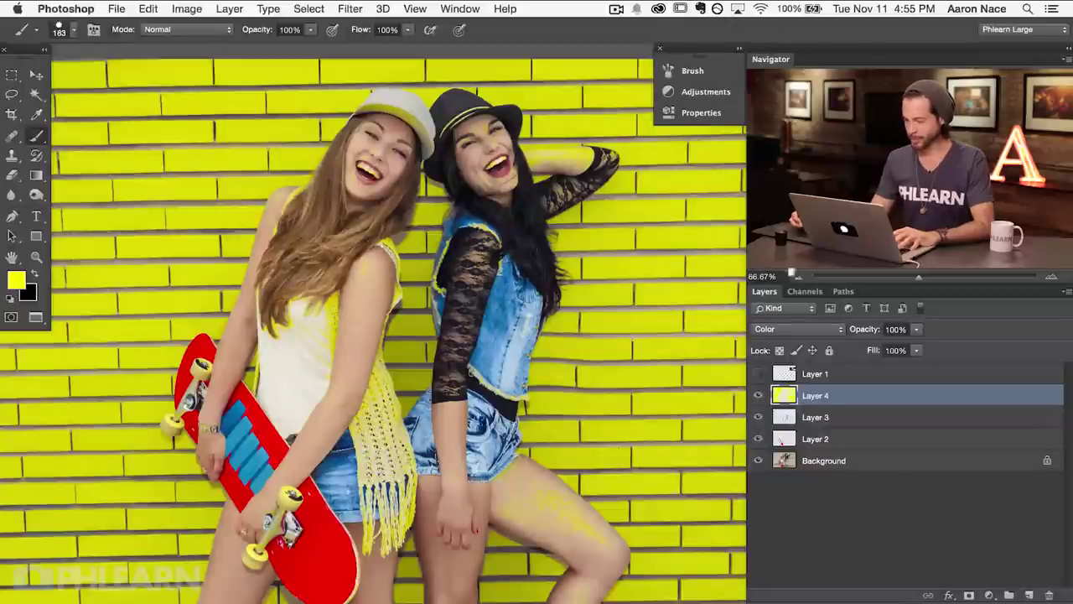
{"action": "left_click_drag", "start_coordinate": [865, 330], "coordinate": [839, 331]}
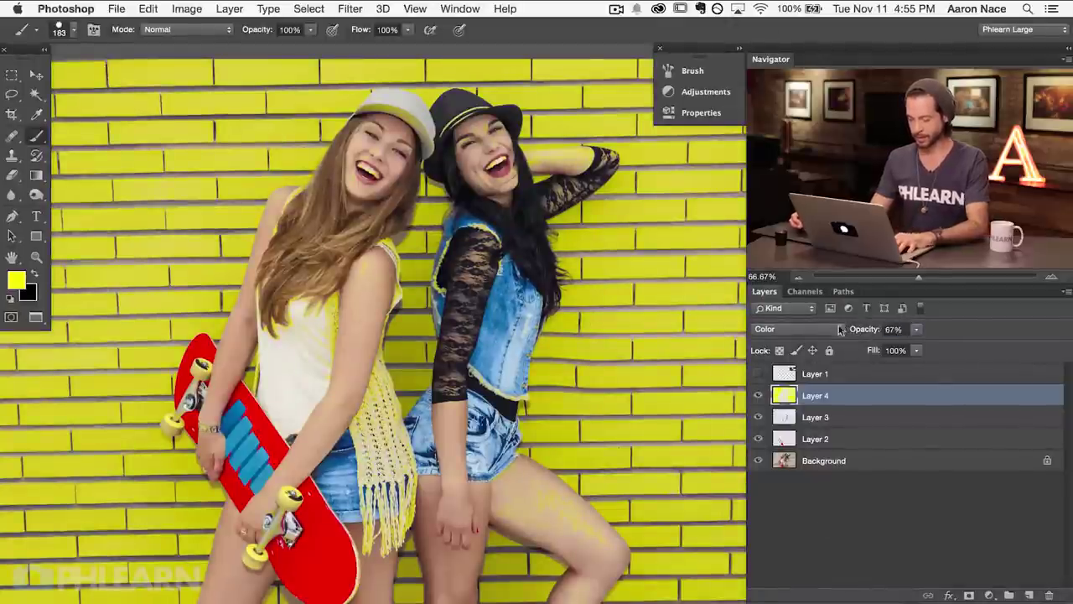
{"action": "key", "text": "F2"}
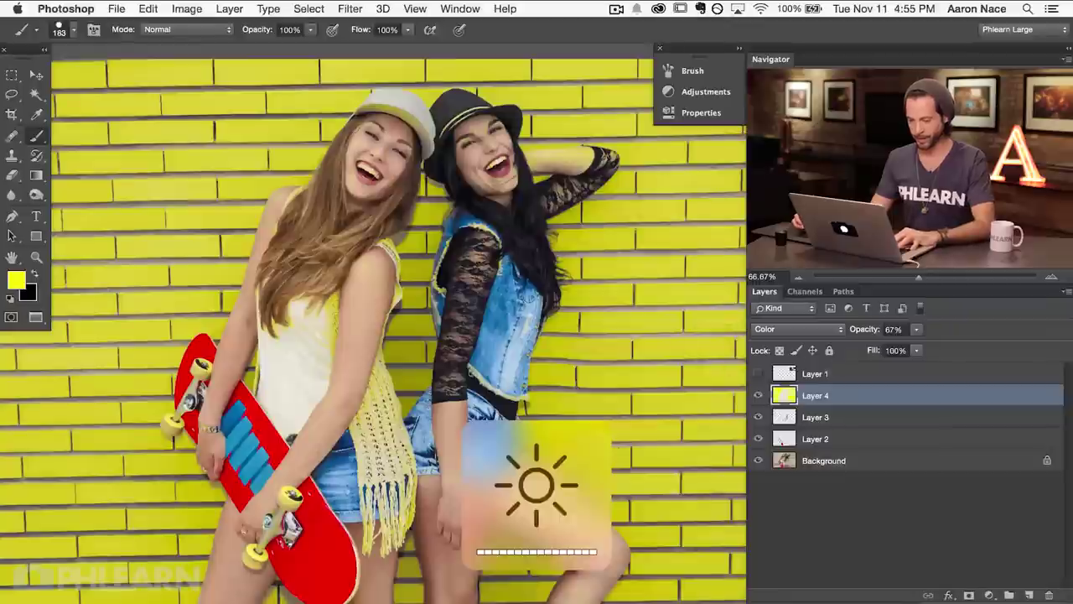
Add a layer mask to Layer 4 and paint black with a 147 px brush to remove yellow from the denim vest and lace sleeve.
{"action": "key", "text": "super+shift+m"}
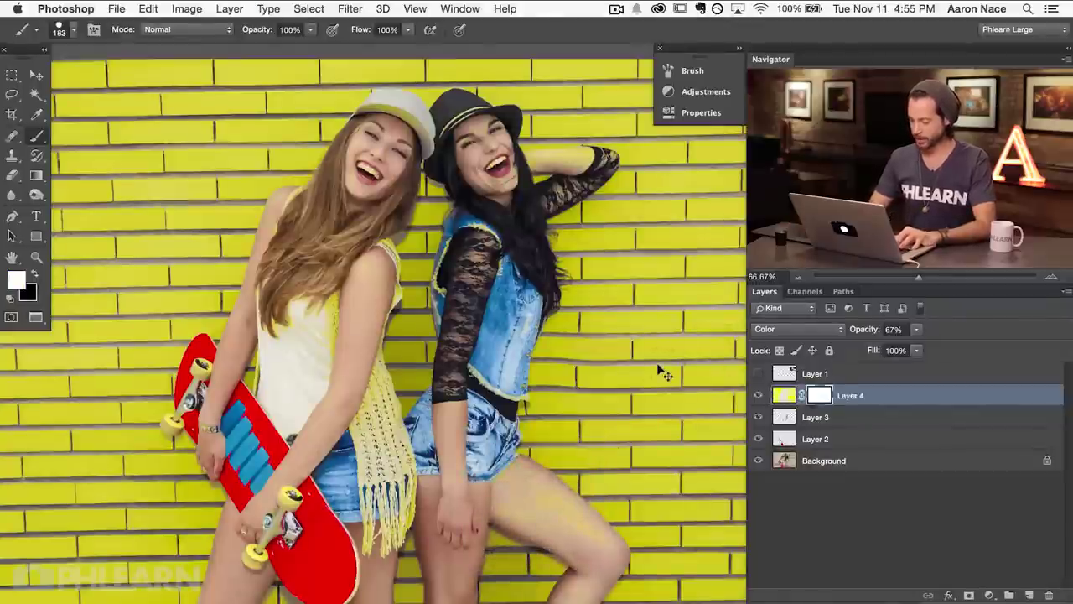
{"action": "key", "text": "super+equal"}
{"action": "key", "text": "super+equal"}
{"action": "left_click_drag", "start_coordinate": [407, 343], "coordinate": [393, 343]}
{"action": "key", "text": "x"}
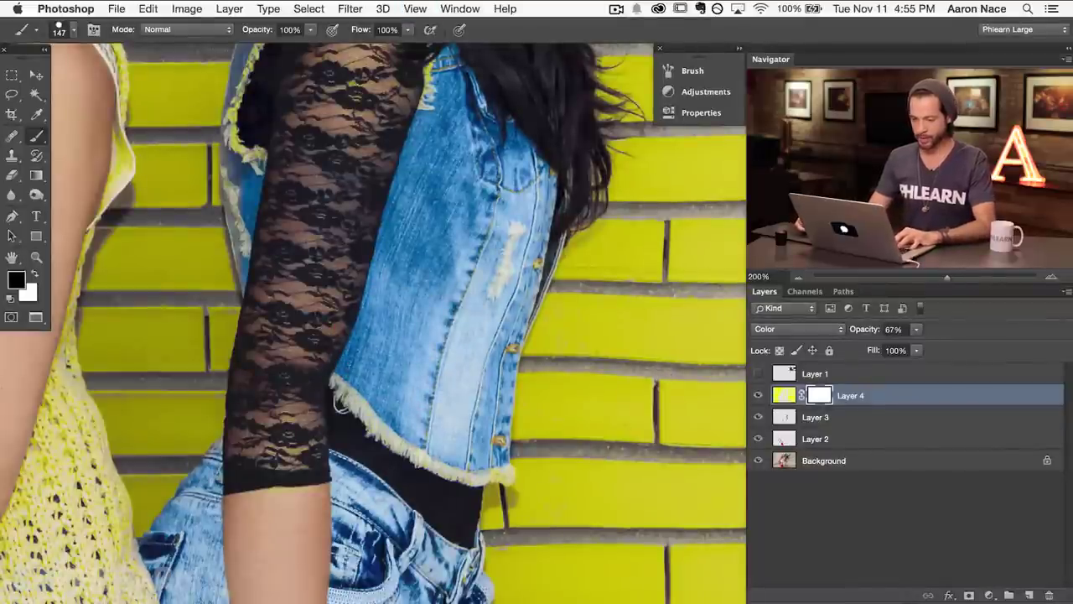
{"action": "left_click_drag", "start_coordinate": [304, 158], "coordinate": [364, 347]}
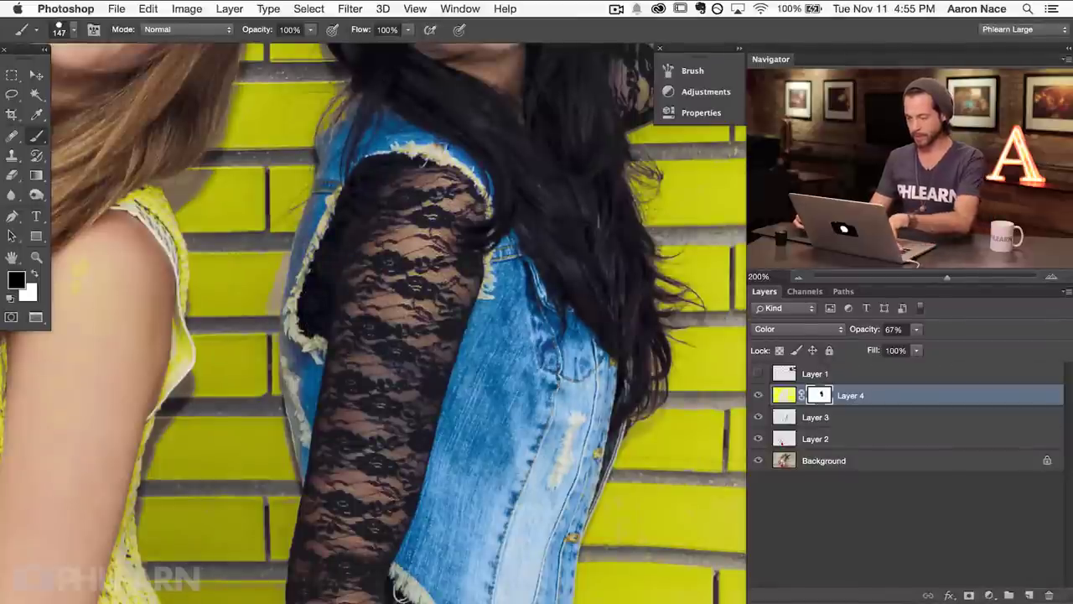
Mask the yellow off the long-haired blonde woman's arm, hair and upper white top with a 132 px brush at 80% flow.
{"action": "left_click_drag", "start_coordinate": [70, 268], "coordinate": [263, 288]}
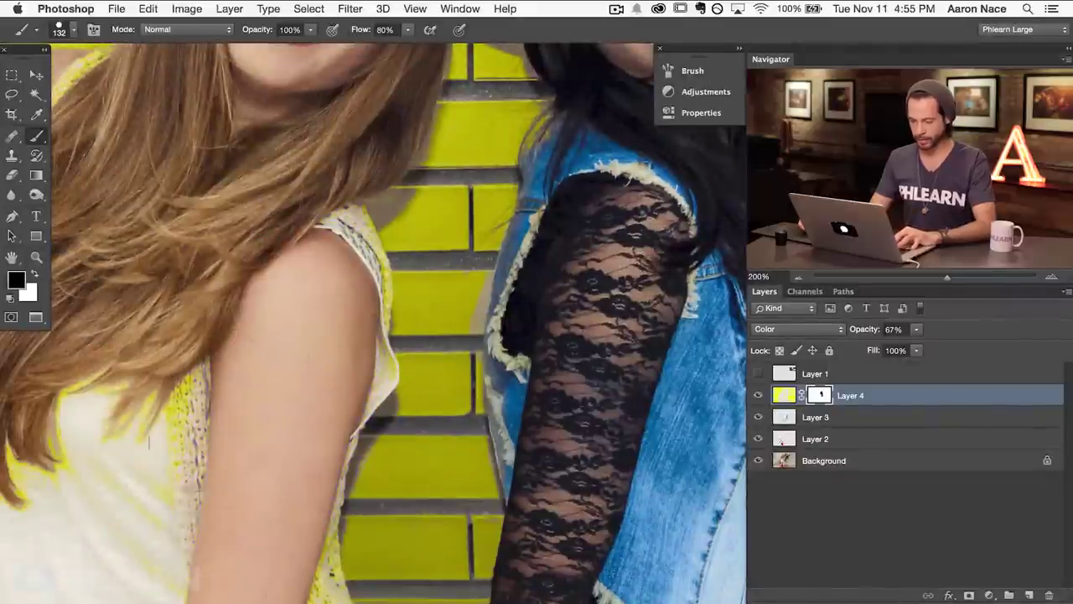
{"action": "scroll", "coordinate": [376, 323], "scroll_direction": "left", "scroll_amount": 10}
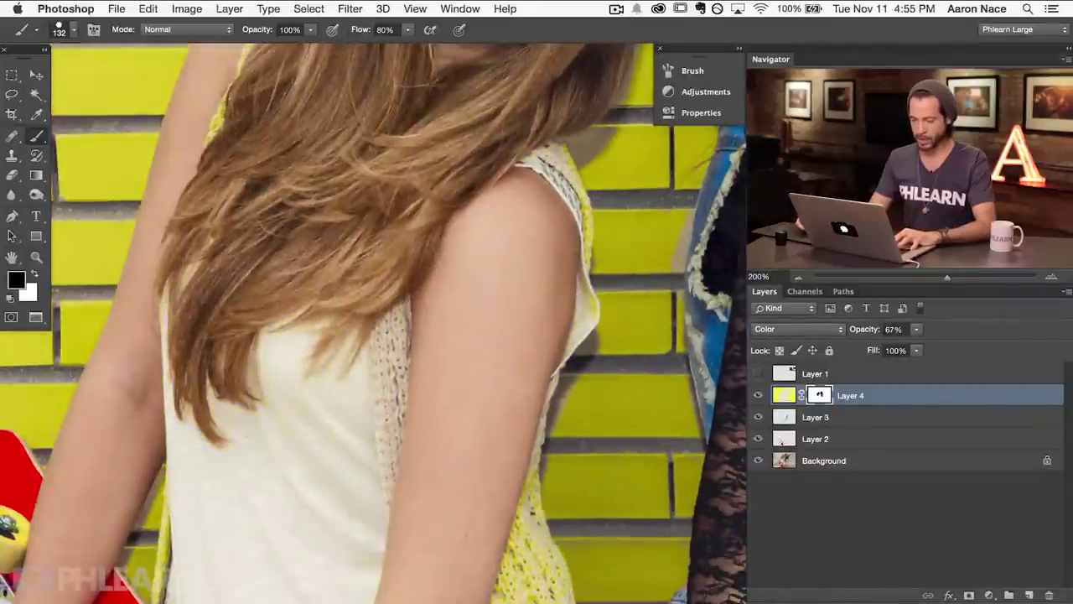
{"action": "scroll", "coordinate": [375, 322], "scroll_direction": "up", "scroll_amount": 10}
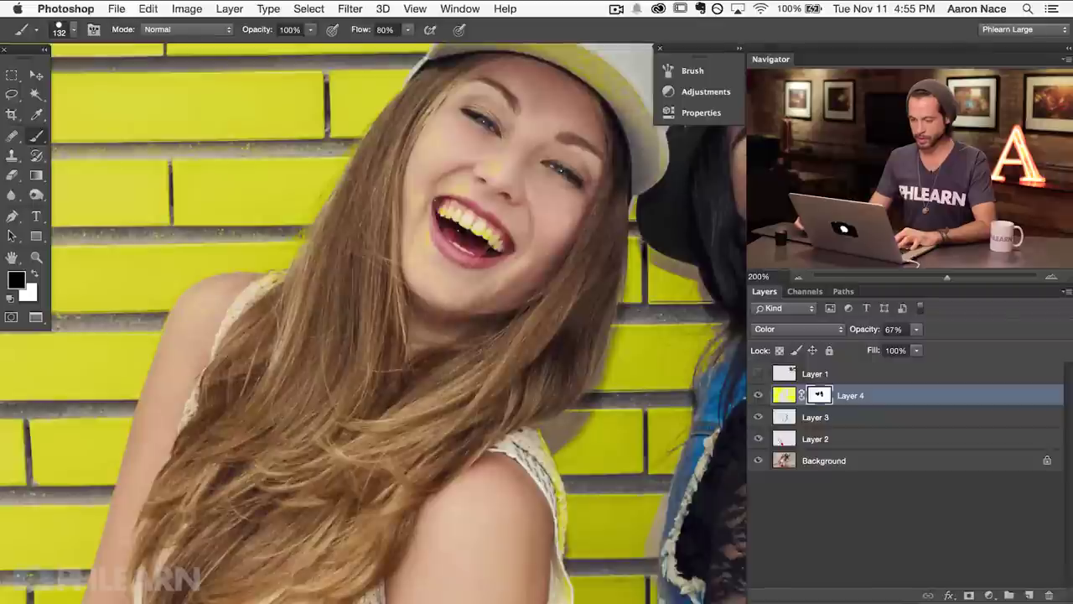
Paint black on Layer 4's mask to clear yellow from the white hat and both women's faces and teeth.
{"action": "scroll", "coordinate": [375, 323], "scroll_direction": "up", "scroll_amount": 4}
{"action": "scroll", "coordinate": [375, 323], "scroll_direction": "right", "scroll_amount": 4}
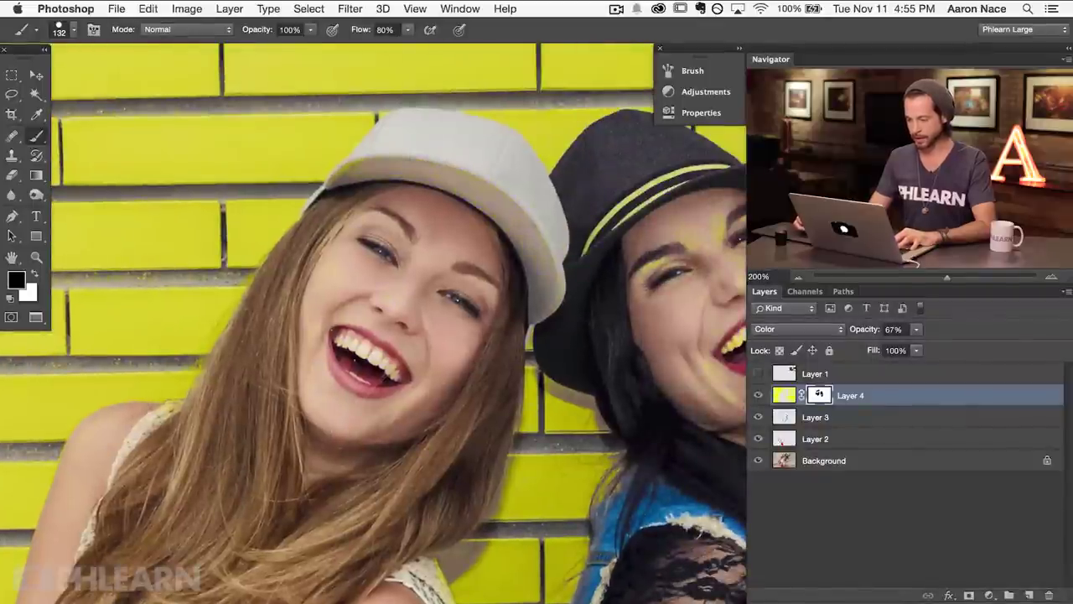
{"action": "scroll", "coordinate": [374, 323], "scroll_direction": "right", "scroll_amount": 10}
{"action": "scroll", "coordinate": [375, 323], "scroll_direction": "down", "scroll_amount": 2}
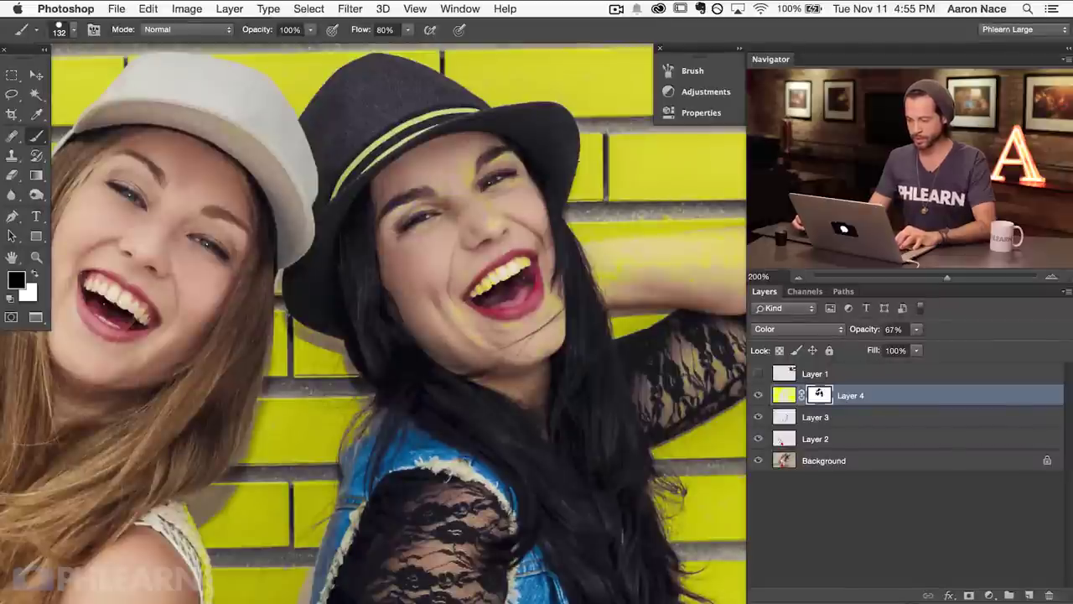
{"action": "scroll", "coordinate": [511, 320], "scroll_direction": "right", "scroll_amount": 7}
{"action": "scroll", "coordinate": [511, 320], "scroll_direction": "up", "scroll_amount": 2}
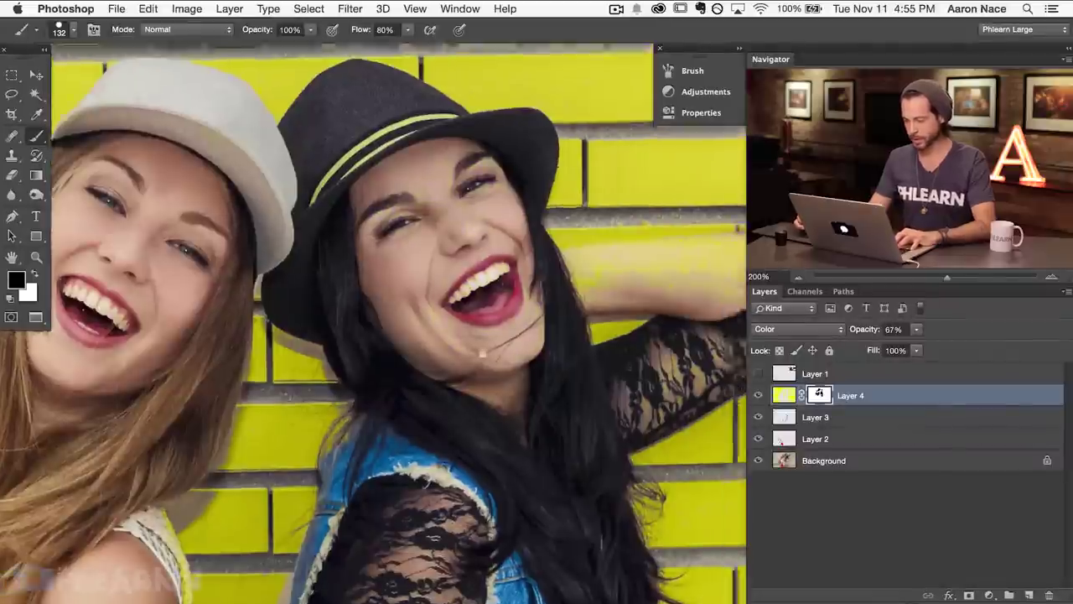
Paint black on Layer 4's mask with 89 px and 131 px brushes to clear yellow from the dark-haired woman's raised arm and bare legs.
{"action": "left_click_drag", "start_coordinate": [512, 320], "coordinate": [475, 320]}
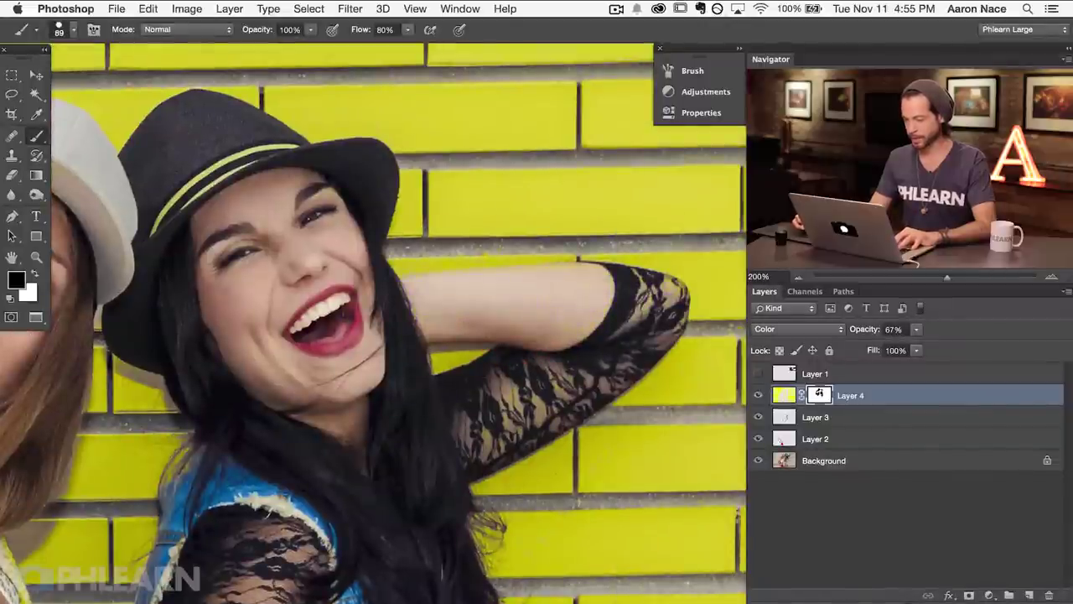
{"action": "scroll", "coordinate": [375, 323], "scroll_direction": "down", "scroll_amount": 10}
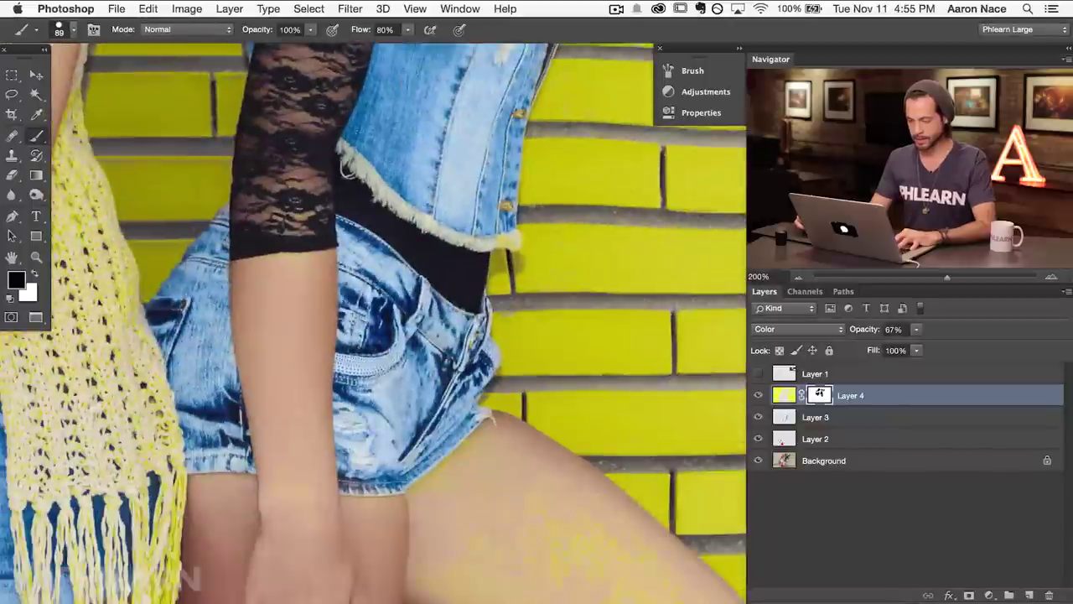
{"action": "scroll", "coordinate": [375, 323], "scroll_direction": "down", "scroll_amount": 5}
{"action": "scroll", "coordinate": [375, 323], "scroll_direction": "right", "scroll_amount": 3}
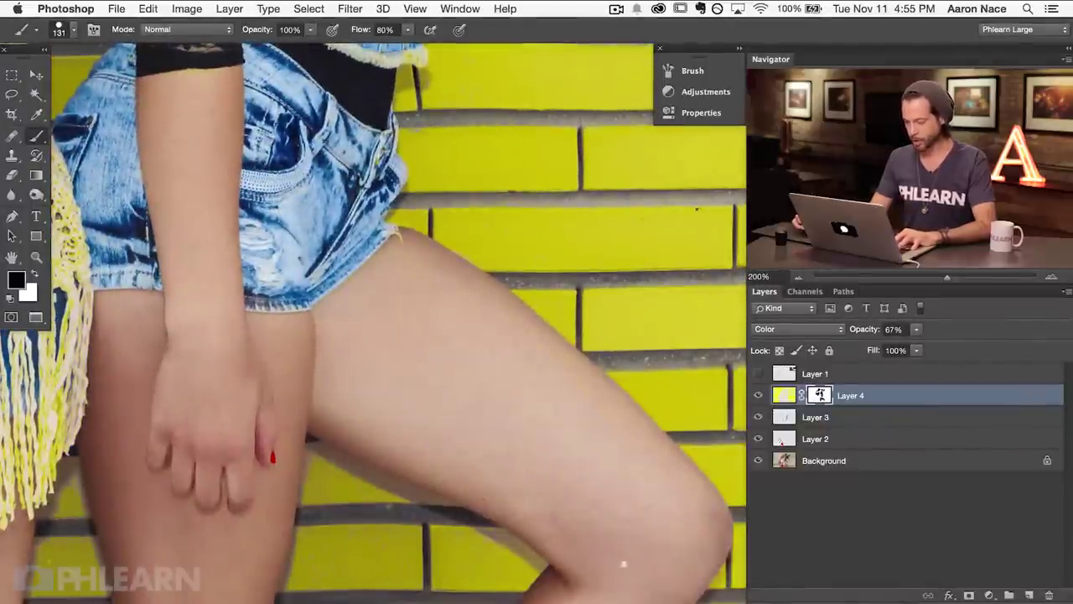
Mask the yellow off the blonde woman's crocheted vest, its fringe and her nearby forearm with the 131 px brush.
{"action": "scroll", "coordinate": [373, 323], "scroll_direction": "down", "scroll_amount": 5}
{"action": "scroll", "coordinate": [373, 323], "scroll_direction": "left", "scroll_amount": 8}
{"action": "scroll", "coordinate": [373, 323], "scroll_direction": "up", "scroll_amount": 2}
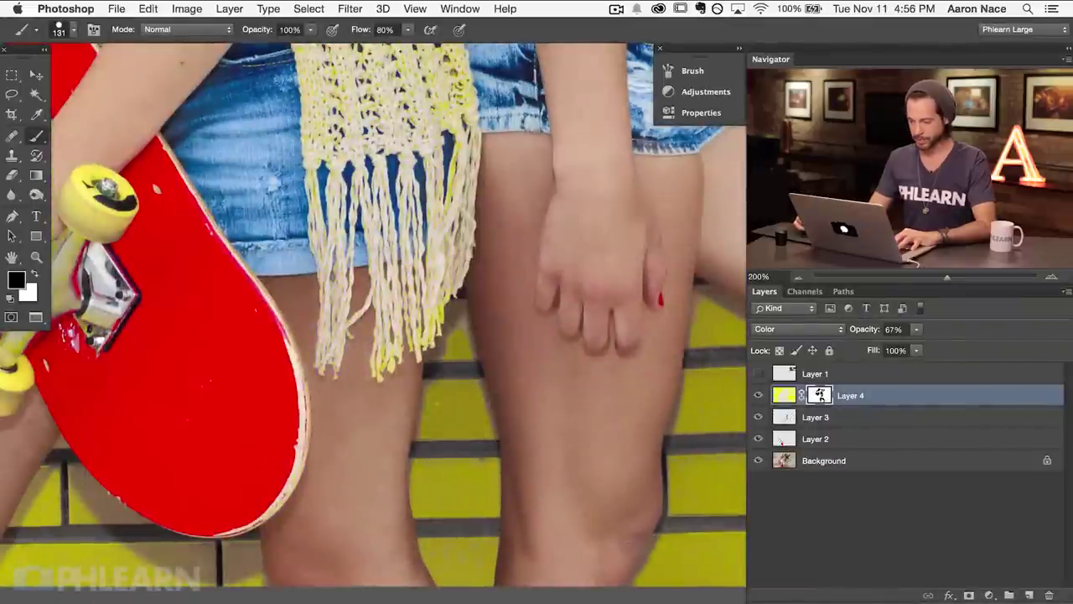
{"action": "scroll", "coordinate": [373, 322], "scroll_direction": "up", "scroll_amount": 5}
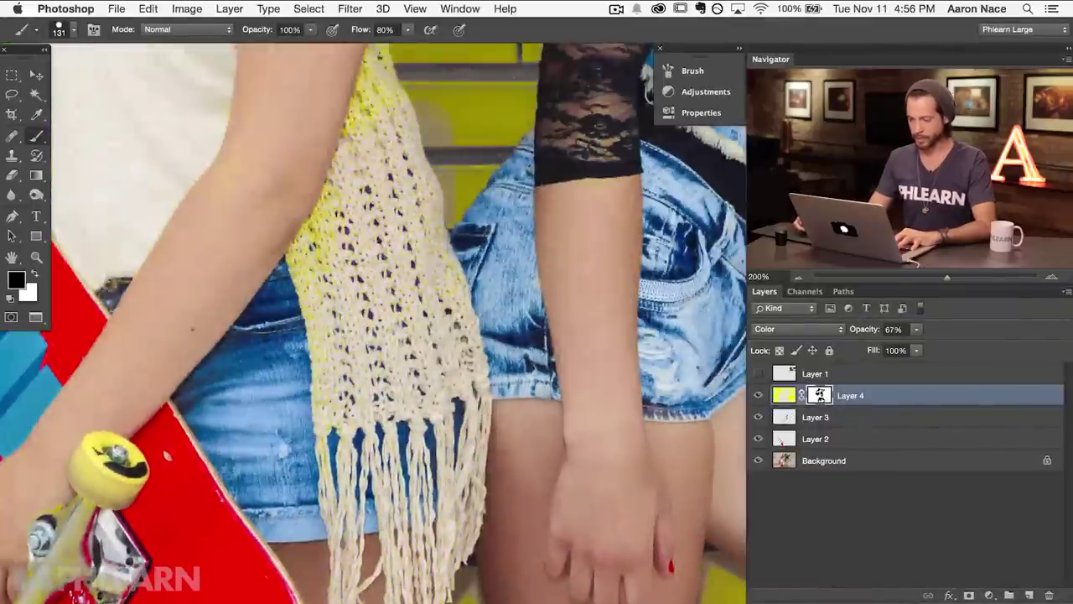
{"action": "scroll", "coordinate": [373, 323], "scroll_direction": "up", "scroll_amount": 6}
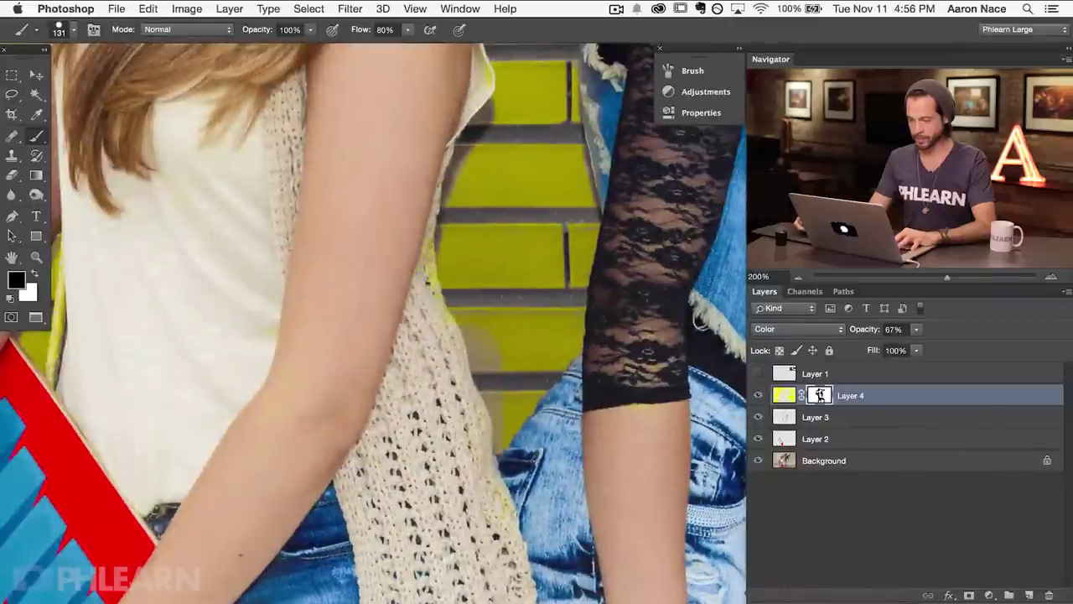
Clear the remaining yellow from the blonde woman's hands, legs, other arm and white top on Layer 4's mask.
{"action": "scroll", "coordinate": [373, 323], "scroll_direction": "down", "scroll_amount": 6}
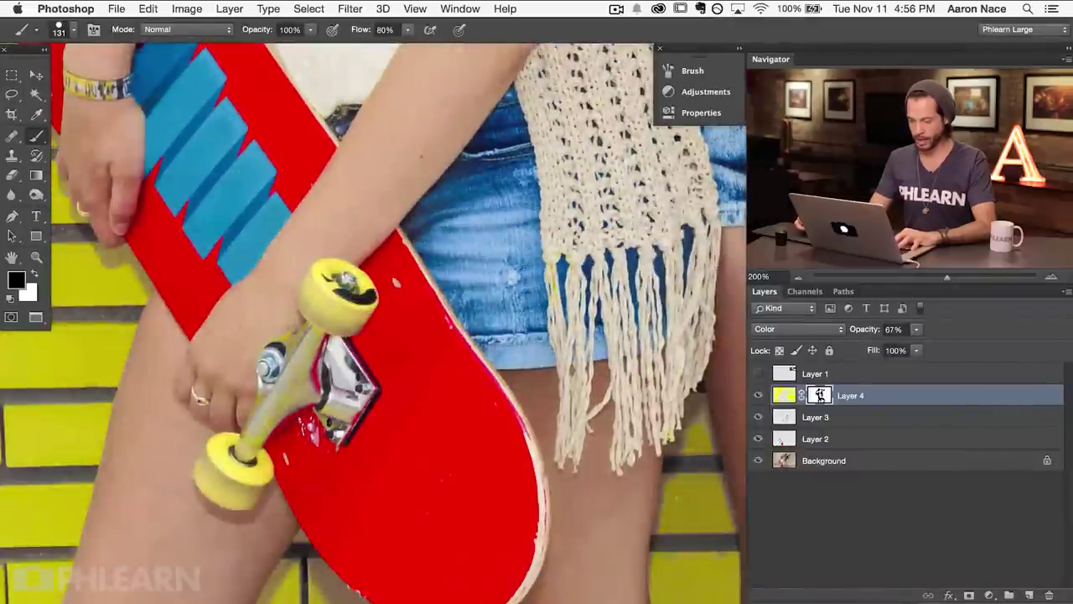
{"action": "scroll", "coordinate": [373, 323], "scroll_direction": "down", "scroll_amount": 5}
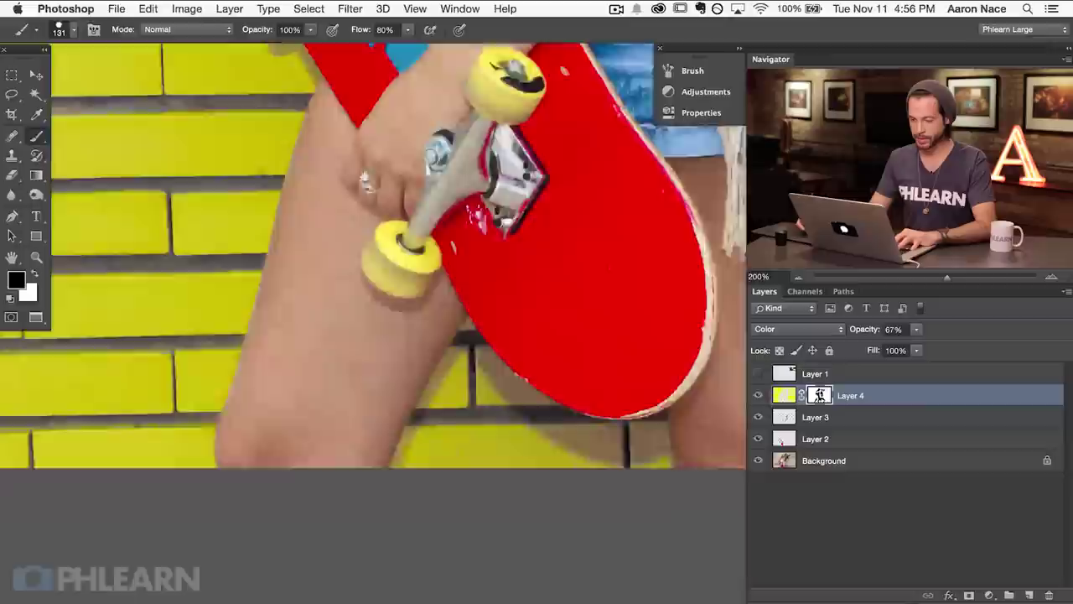
{"action": "scroll", "coordinate": [373, 323], "scroll_direction": "up", "scroll_amount": 8}
{"action": "scroll", "coordinate": [373, 369], "scroll_direction": "up", "scroll_amount": 7}
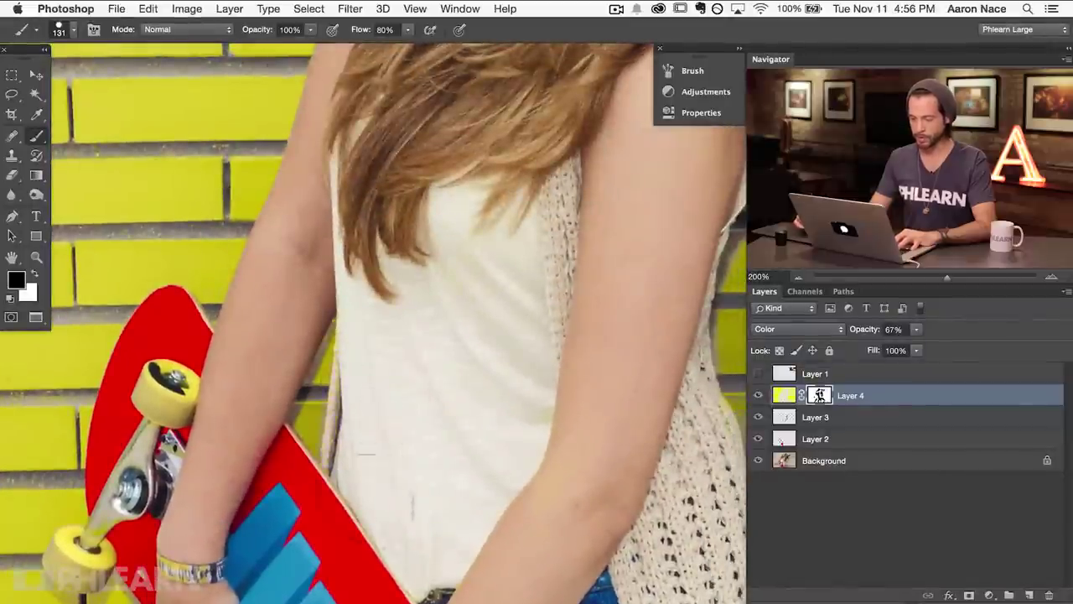
{"action": "scroll", "coordinate": [373, 323], "scroll_direction": "up", "scroll_amount": 4}
Add a new layer in Color blending mode and paint yellow with a 30 px brush on the uncolored brick edges between the women.
{"action": "key", "text": "super+minus"}
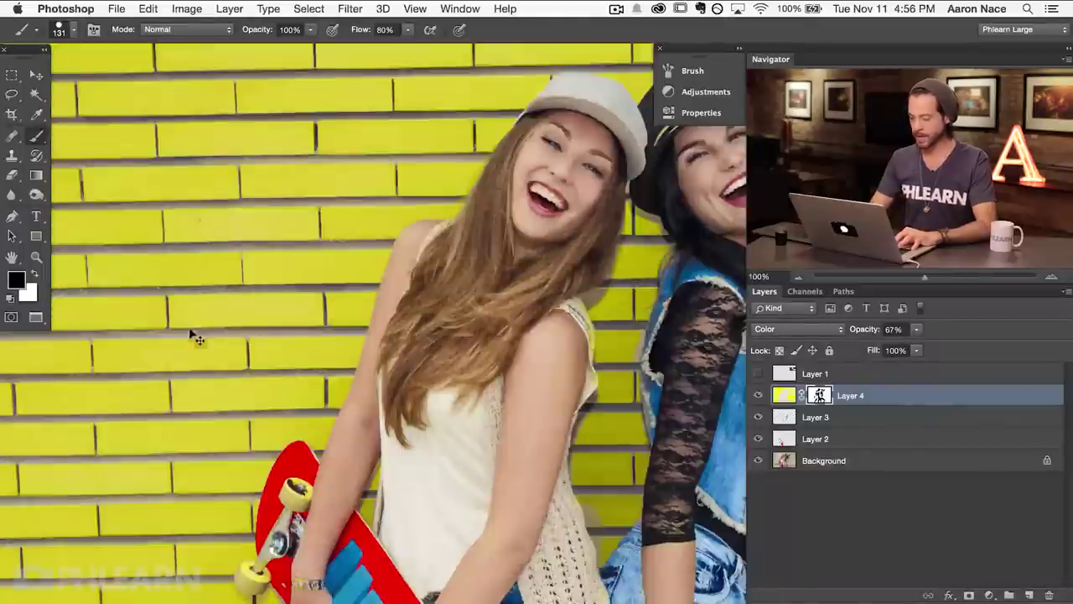
{"action": "key", "text": "super+equal"}
{"action": "key", "text": "super+equal"}
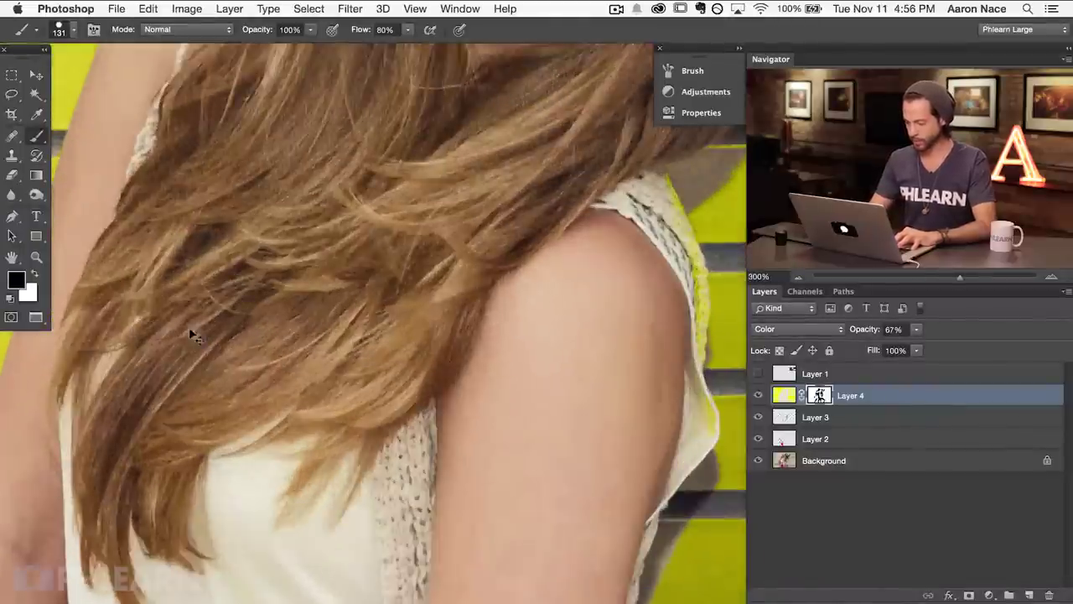
{"action": "left_click_drag", "start_coordinate": [688, 519], "coordinate": [363, 377]}
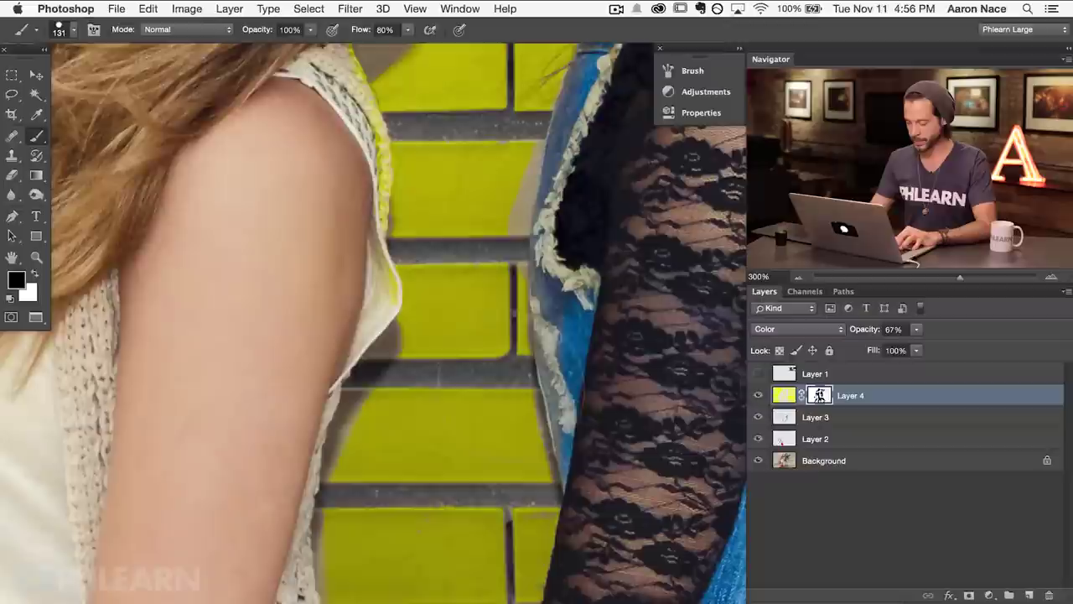
{"action": "key", "text": "alt+shift+super+n"}
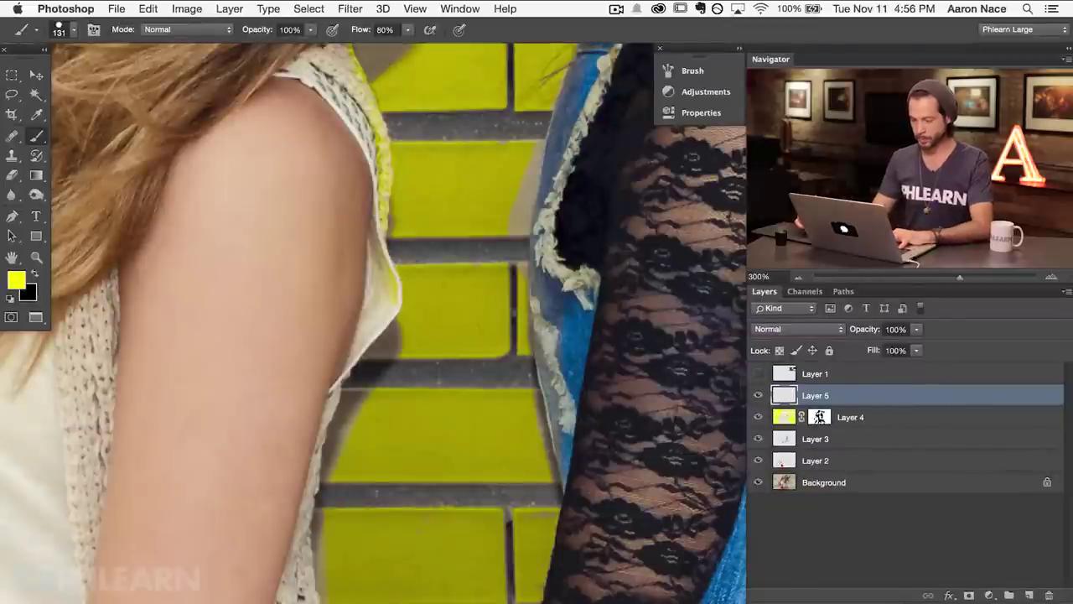
{"action": "mouse_move", "coordinate": [431, 340]}
{"action": "left_mouse_down"}
{"action": "mouse_move", "coordinate": [343, 334]}
{"action": "mouse_move", "coordinate": [387, 348]}
{"action": "left_mouse_up"}
{"action": "left_click", "coordinate": [798, 330]}
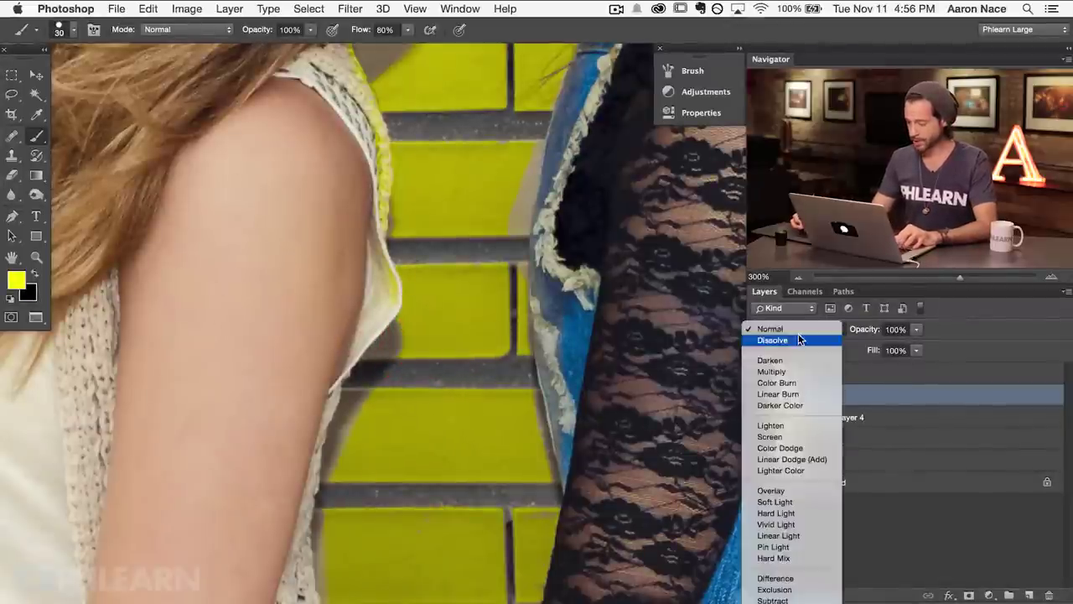
{"action": "scroll", "coordinate": [792, 503], "scroll_direction": "down", "scroll_amount": 1}
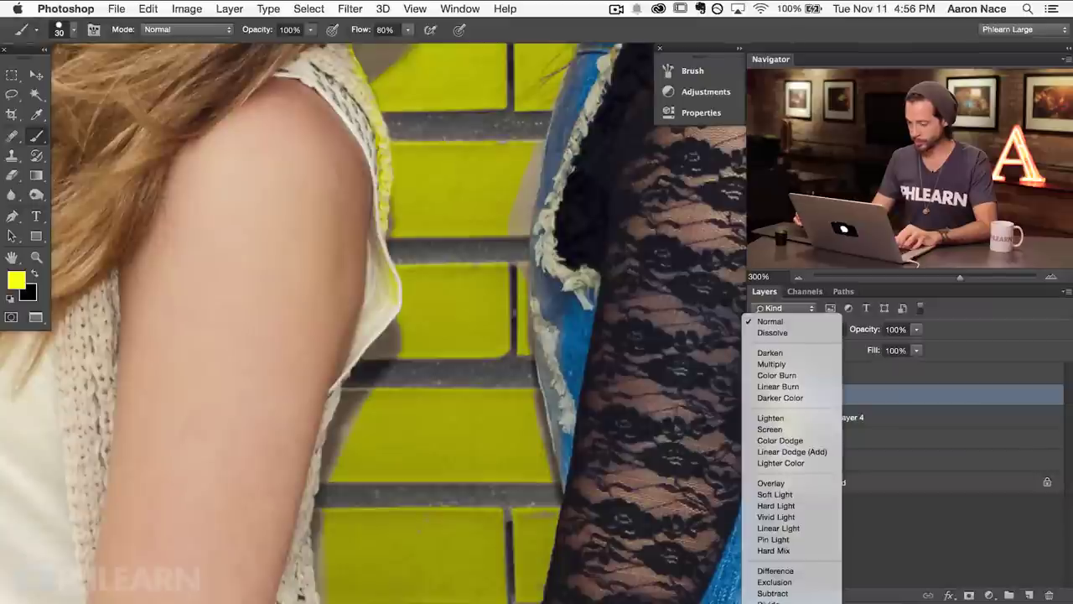
{"action": "left_click", "coordinate": [770, 602]}
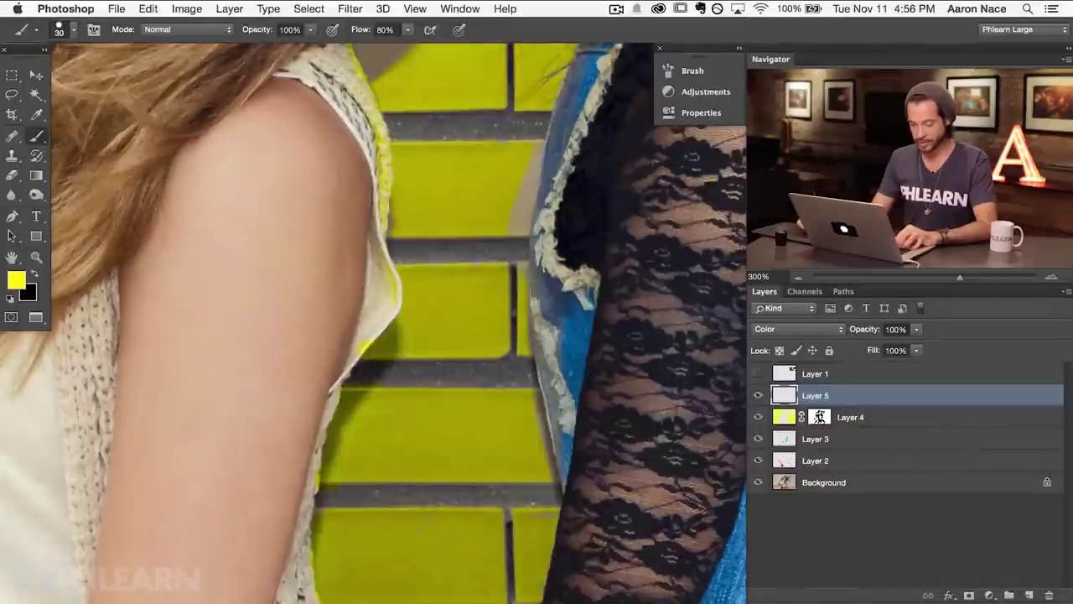
Erase the yellow spill on Layer 5 along the edge of the blonde woman's vest with a 7 px eraser.
{"action": "key", "text": "e"}
{"action": "left_click_drag", "start_coordinate": [381, 353], "coordinate": [232, 354]}
{"action": "left_click_drag", "start_coordinate": [339, 315], "coordinate": [334, 315]}
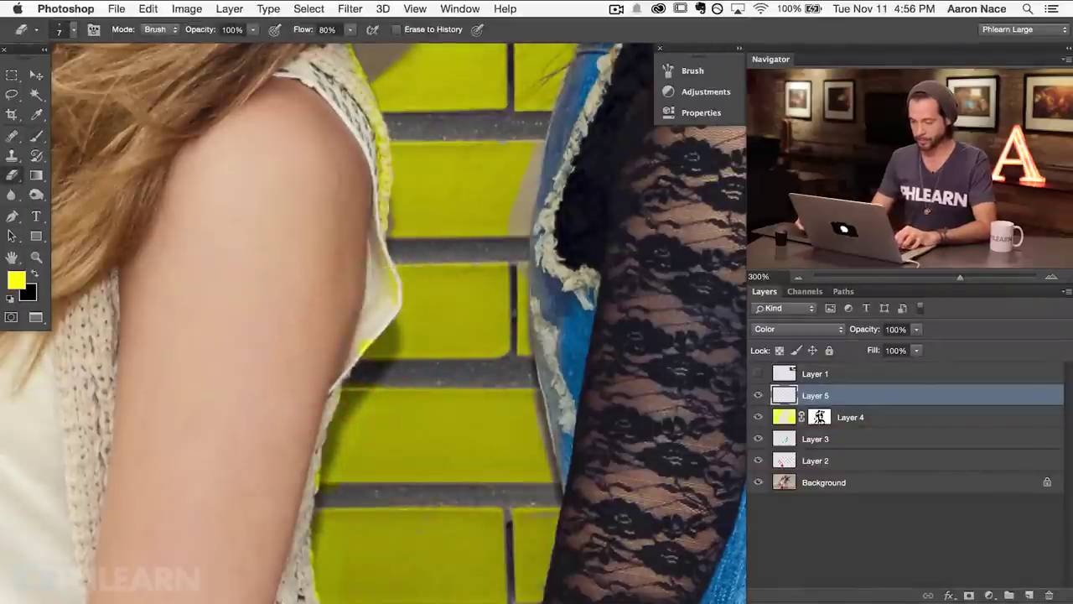
Paint black on Layer 4's mask with a 30 px brush to clear yellow from the vest's edge beside the blonde woman's shoulder.
{"action": "left_click", "coordinate": [819, 417]}
{"action": "key", "text": "d"}
{"action": "key", "text": "b"}
{"action": "left_click_drag", "start_coordinate": [324, 225], "coordinate": [347, 277]}
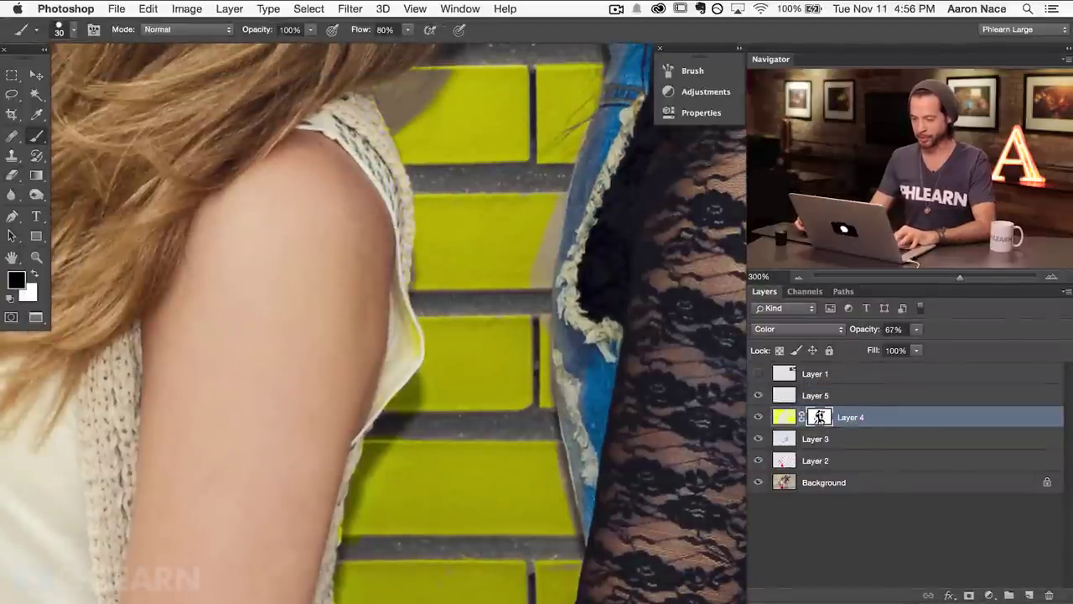
Lower Layer 4's opacity to 55% against the color-wheel reference on Layer 1, and hide that reference layer.
{"action": "key", "text": "super+minus"}
{"action": "key", "text": "super+minus"}
{"action": "key", "text": "super+minus"}
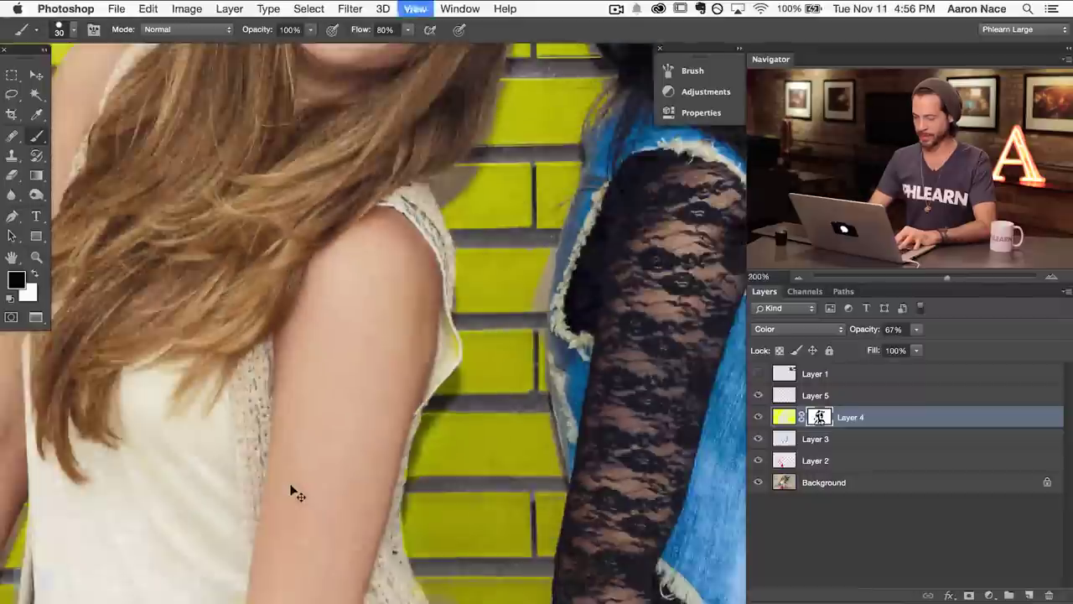
{"action": "scroll", "coordinate": [618, 414], "scroll_direction": "right", "scroll_amount": 5}
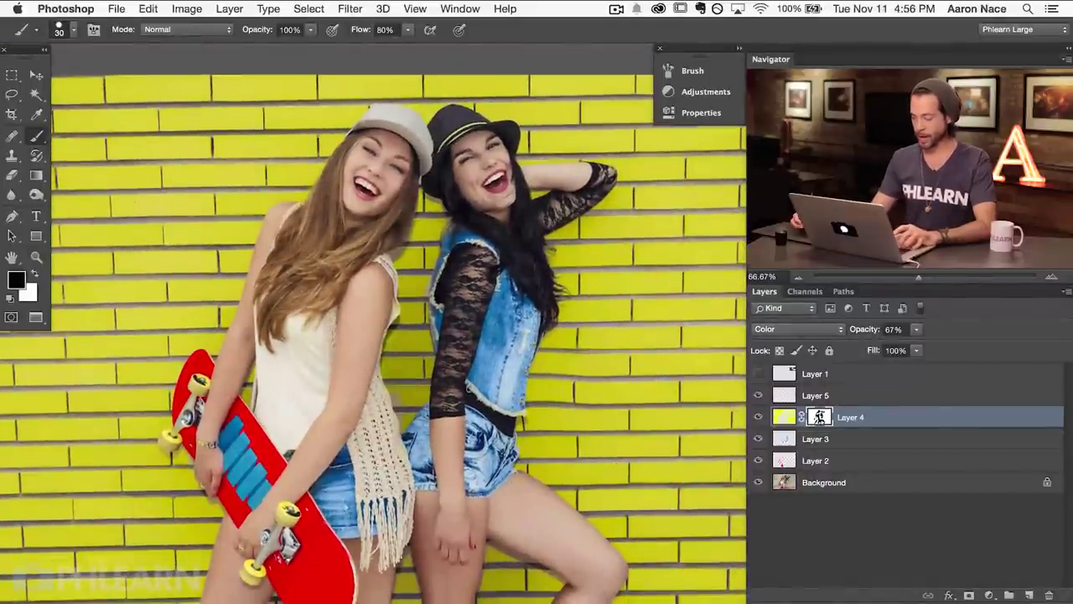
{"action": "scroll", "coordinate": [620, 402], "scroll_direction": "right", "scroll_amount": 5}
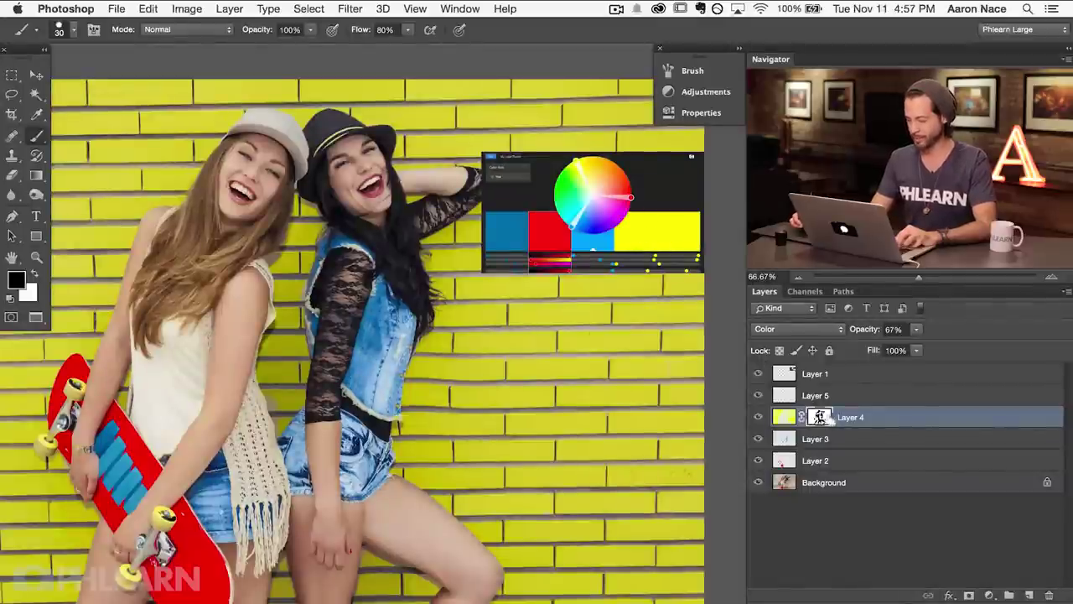
{"action": "left_click_drag", "start_coordinate": [868, 330], "coordinate": [852, 332]}
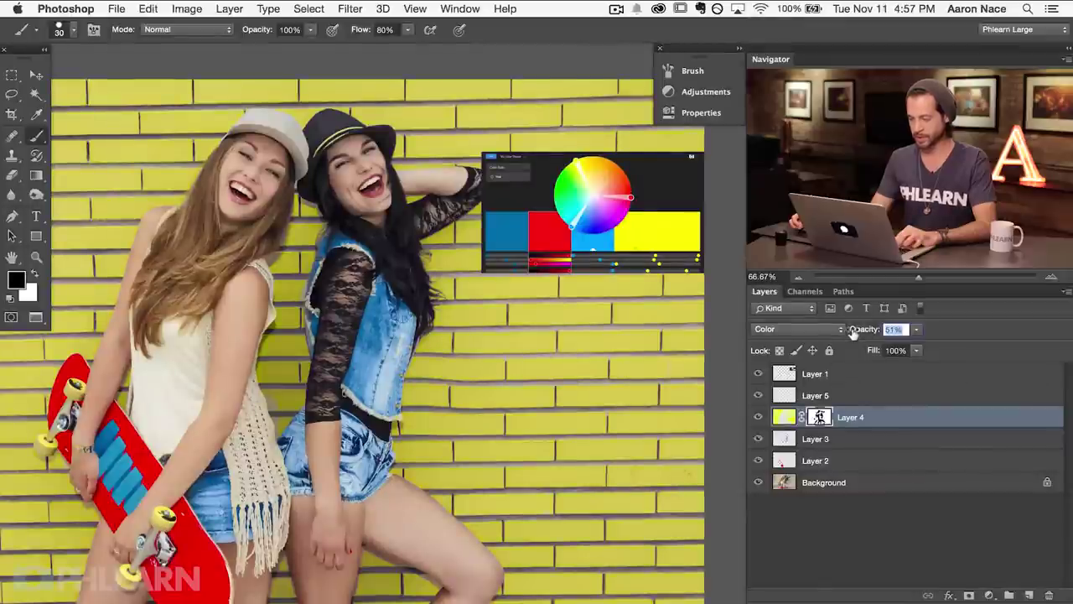
{"action": "left_click_drag", "start_coordinate": [854, 332], "coordinate": [858, 332]}
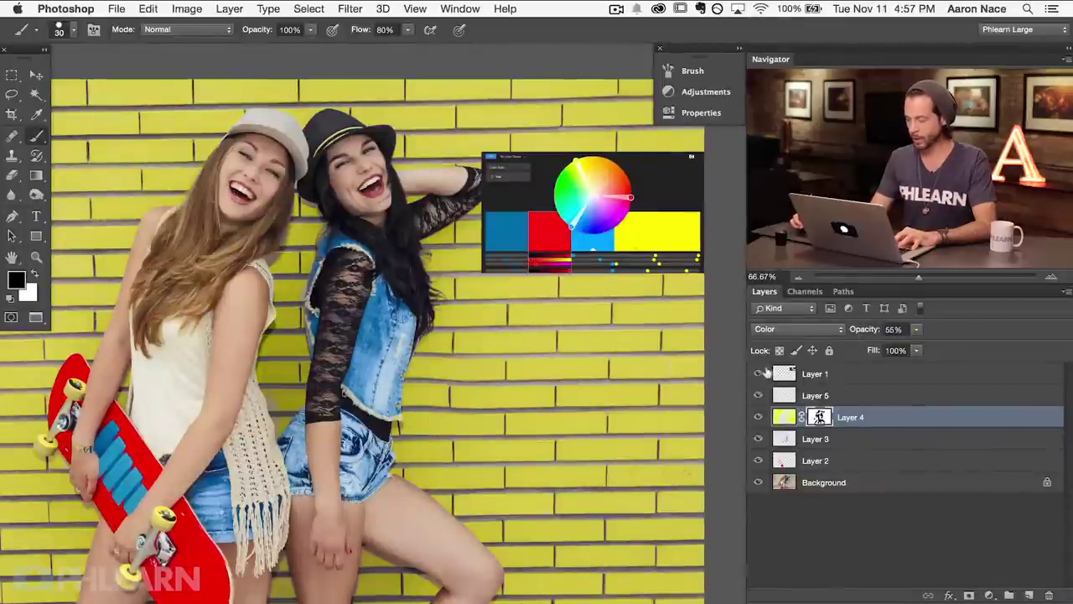
{"action": "left_click", "coordinate": [756, 373]}
Group the recoloring layers from Layer 5 down to Layer 2.
{"action": "left_click", "coordinate": [853, 395]}
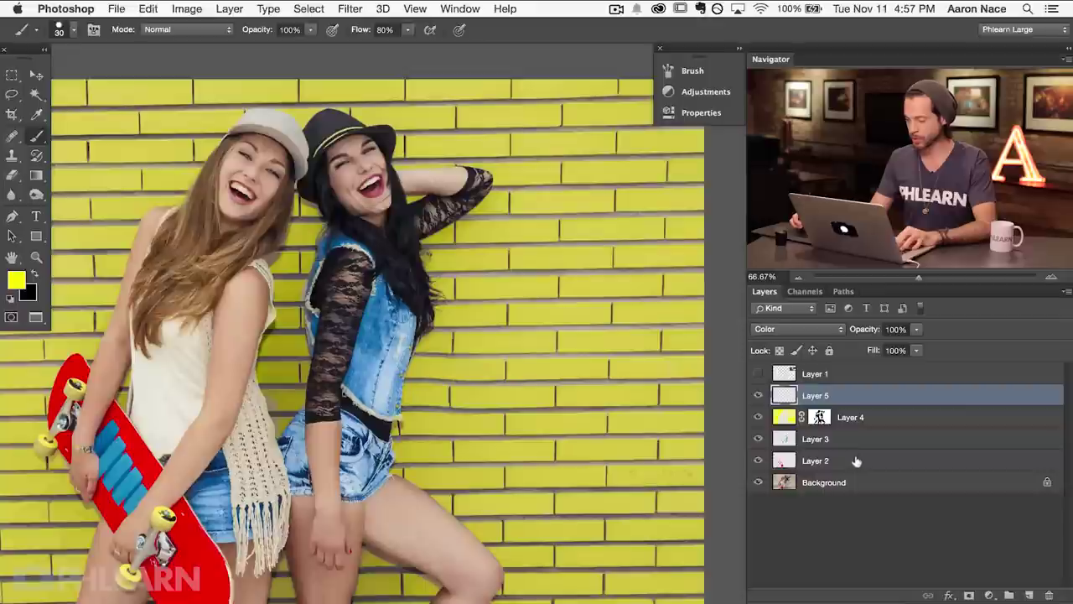
{"action": "left_click", "coordinate": [853, 460], "text": "shift"}
{"action": "key", "text": "super+g"}
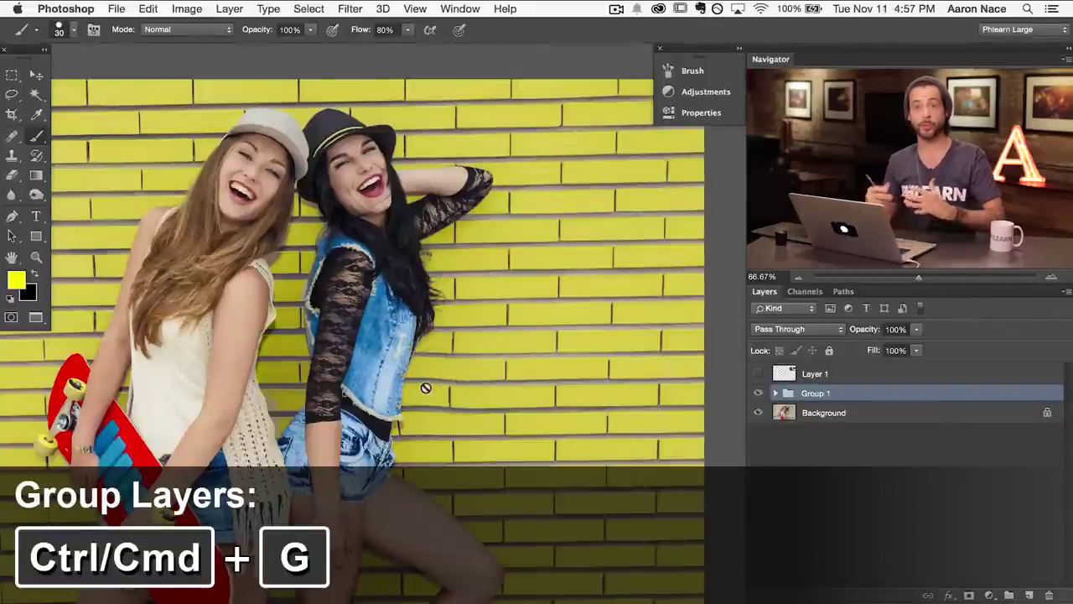